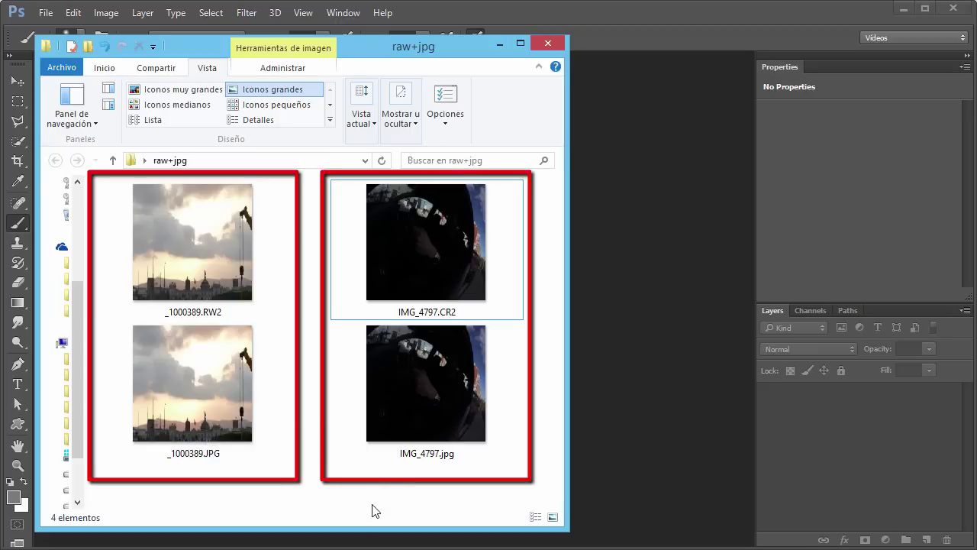
{"action": "left_click", "coordinate": [423, 258]}
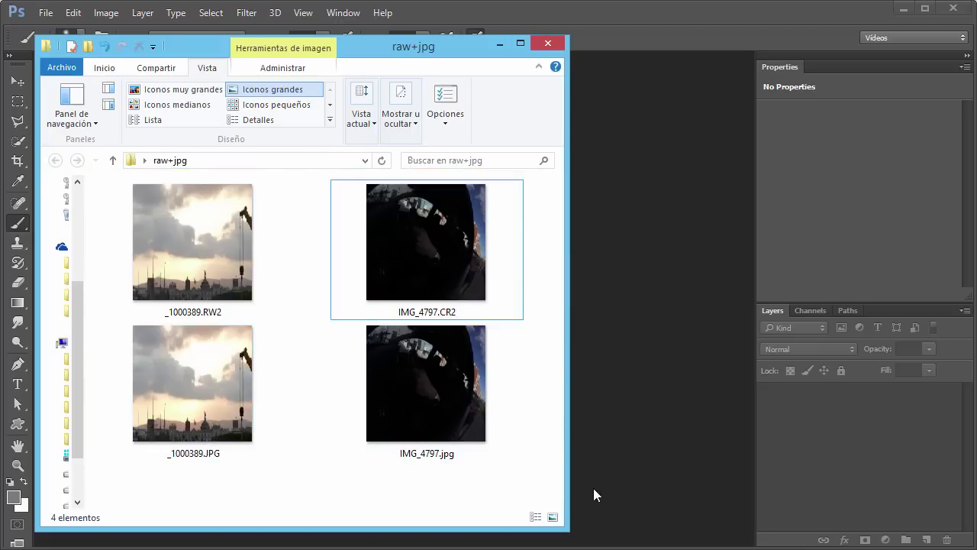
{"action": "left_click", "coordinate": [207, 405]}
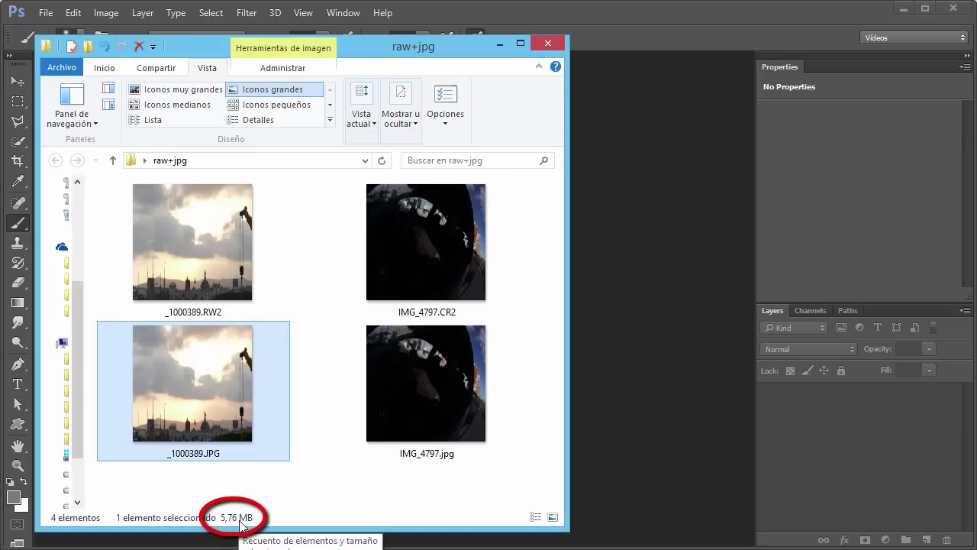
{"action": "left_click", "coordinate": [183, 241]}
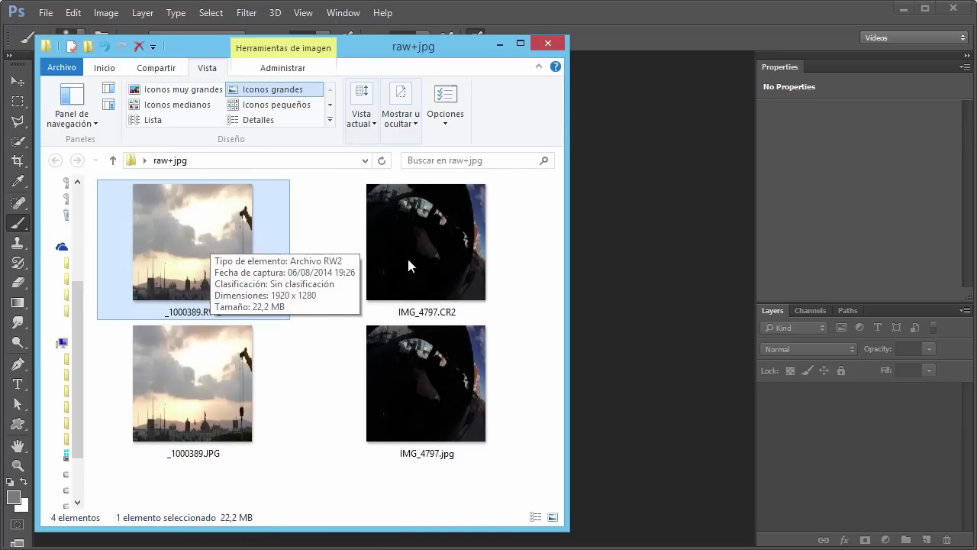
{"action": "left_click", "coordinate": [425, 386]}
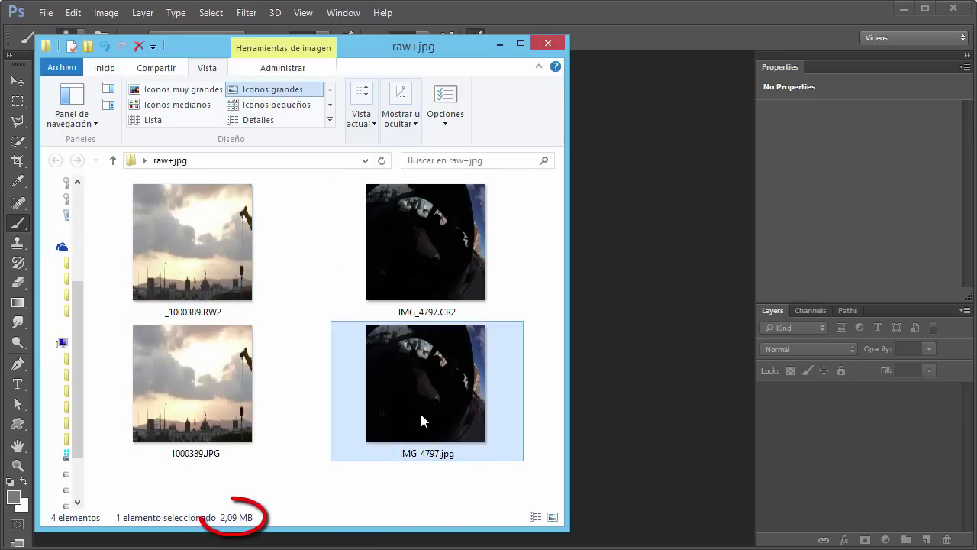
{"action": "left_click", "coordinate": [413, 234]}
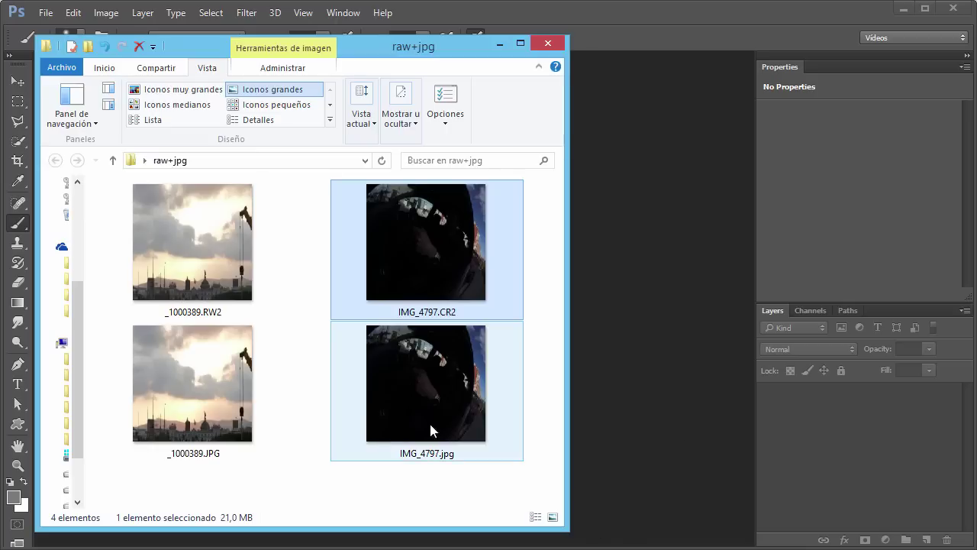
{"action": "left_click", "coordinate": [224, 391]}
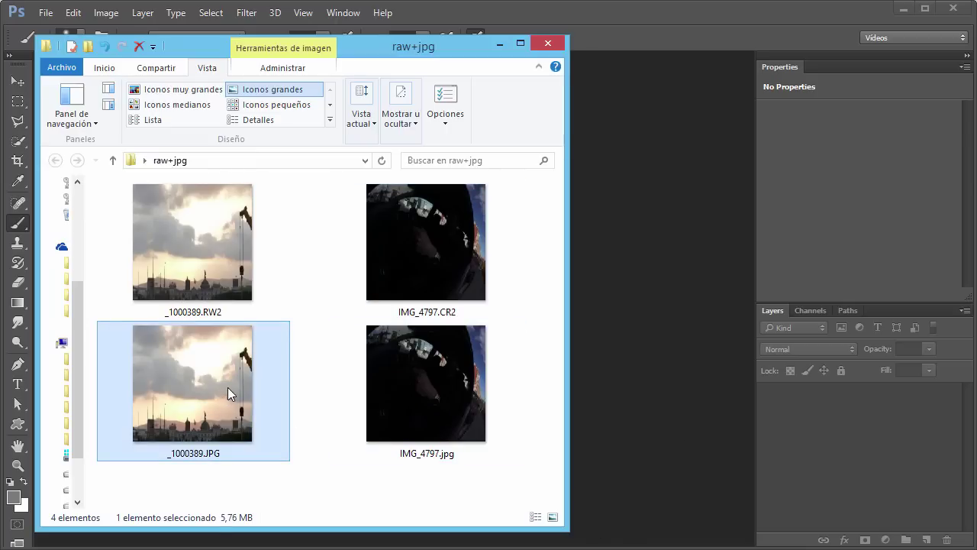
Briefly open and close _1000389.JPG in Photoshop, then send _1000389.RW2 to Camera Raw.
{"action": "left_click_drag", "start_coordinate": [203, 384], "coordinate": [668, 261]}
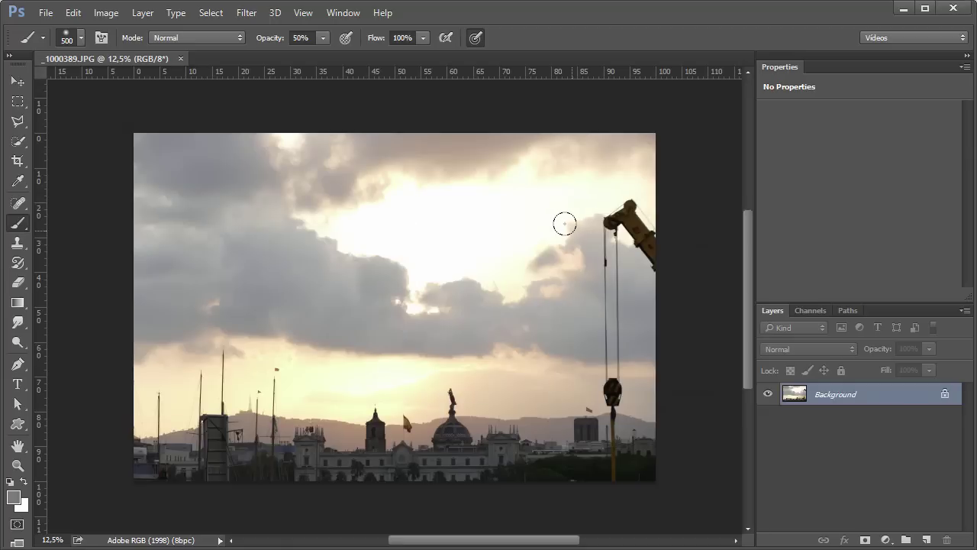
{"action": "key", "text": "ctrl+w"}
{"action": "key", "text": "alt+Tab"}
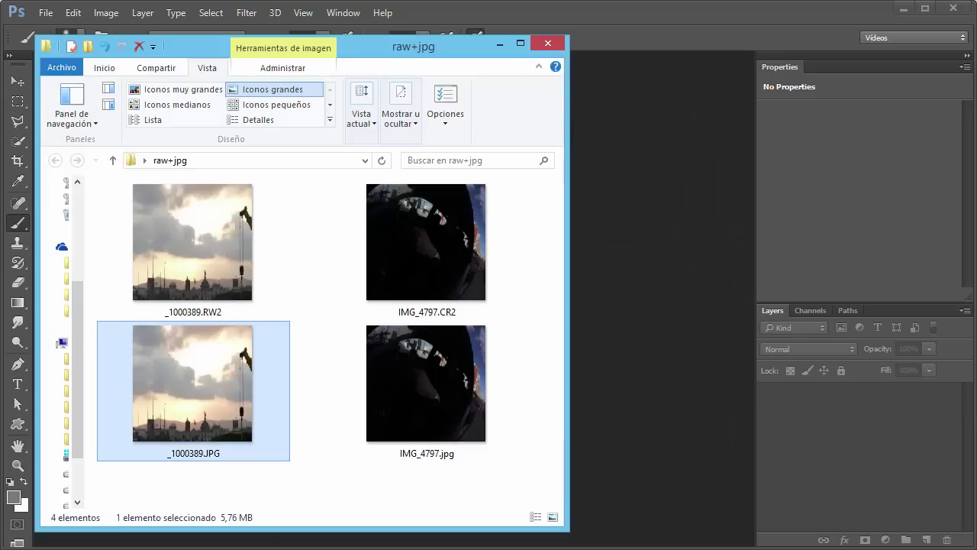
{"action": "left_click", "coordinate": [213, 248]}
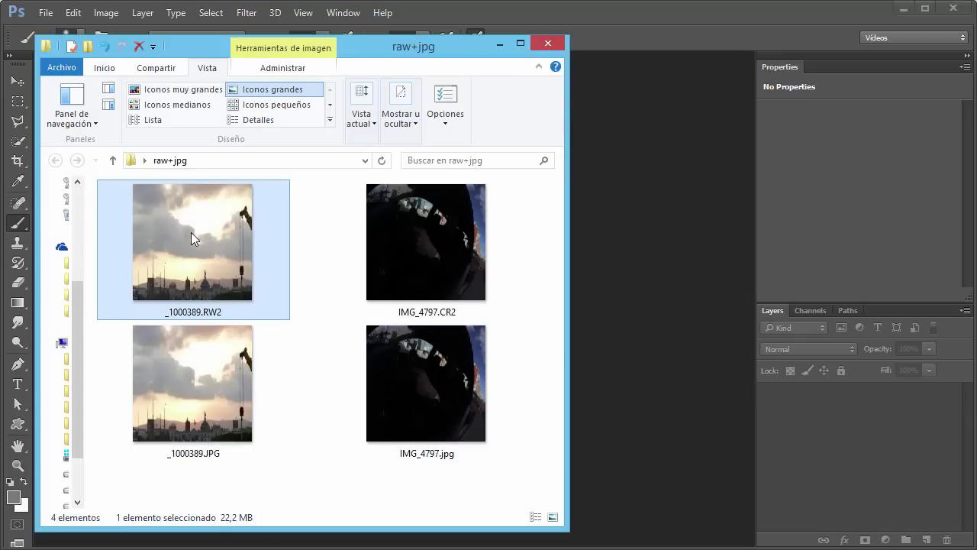
{"action": "left_click_drag", "start_coordinate": [191, 232], "coordinate": [631, 241]}
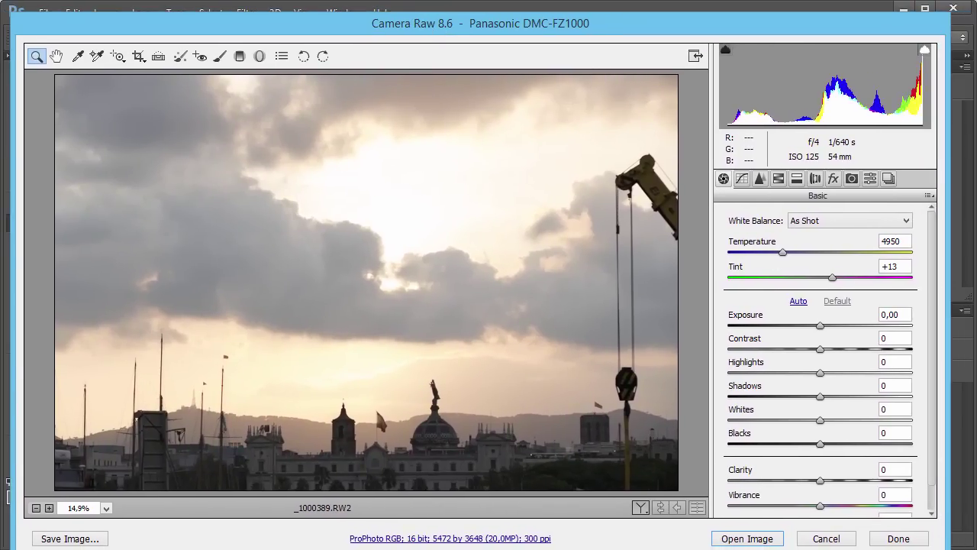
Shorten the Camera Raw window and open the sunset RAW with Exposure left at 0,00.
{"action": "left_click_drag", "start_coordinate": [473, 540], "coordinate": [473, 507]}
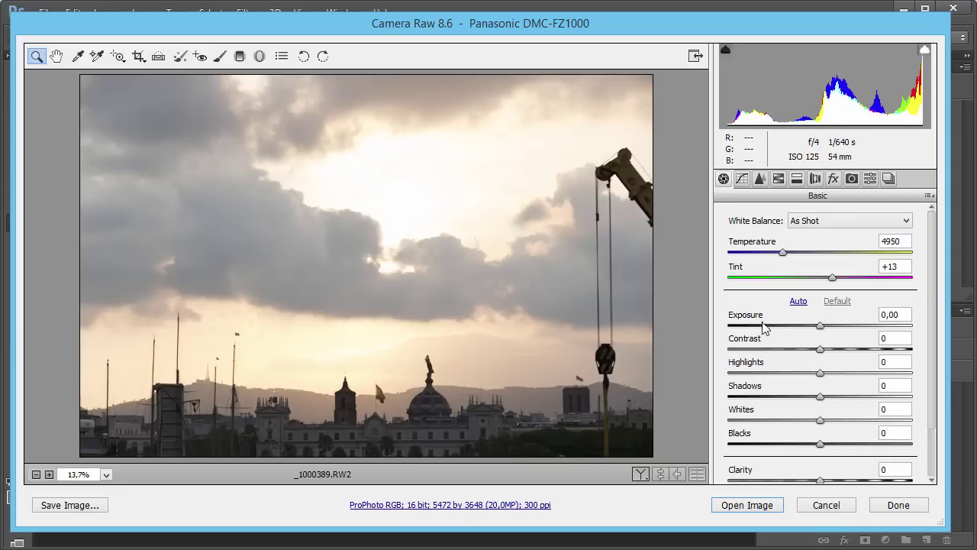
{"action": "left_click", "coordinate": [825, 325]}
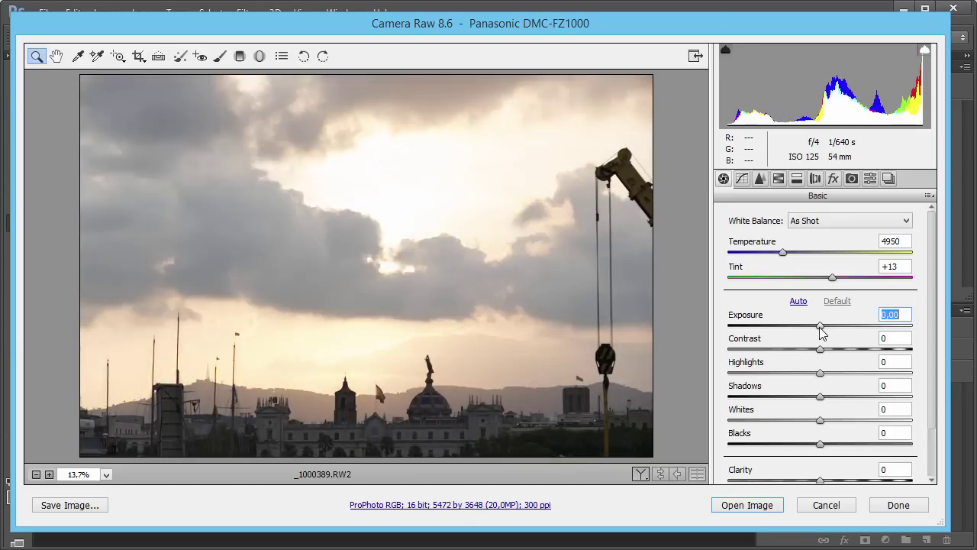
{"action": "left_click", "coordinate": [737, 508]}
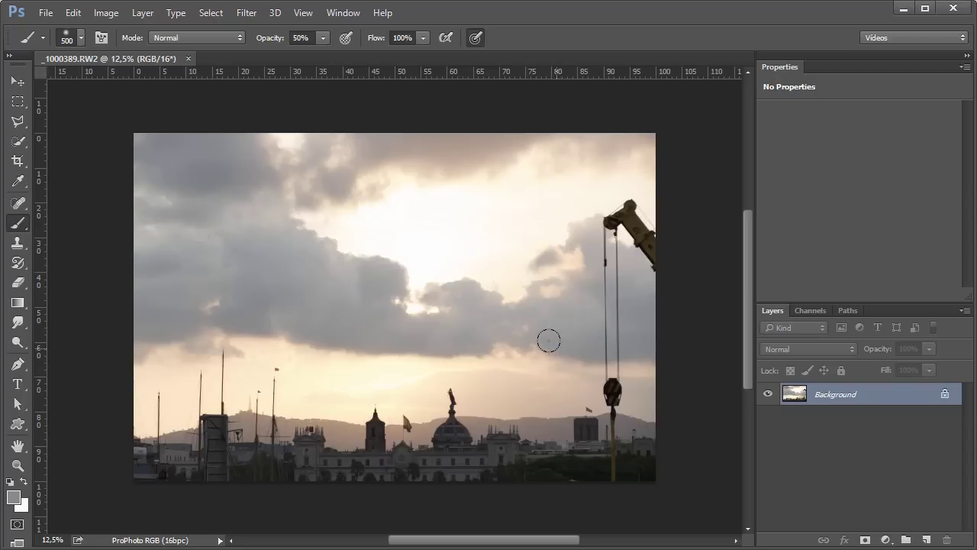
Close the sunset RW2 document without saving and return to the raw+jpg folder.
{"action": "left_click", "coordinate": [188, 59]}
{"action": "left_click", "coordinate": [491, 226]}
{"action": "key", "text": "alt+Tab"}
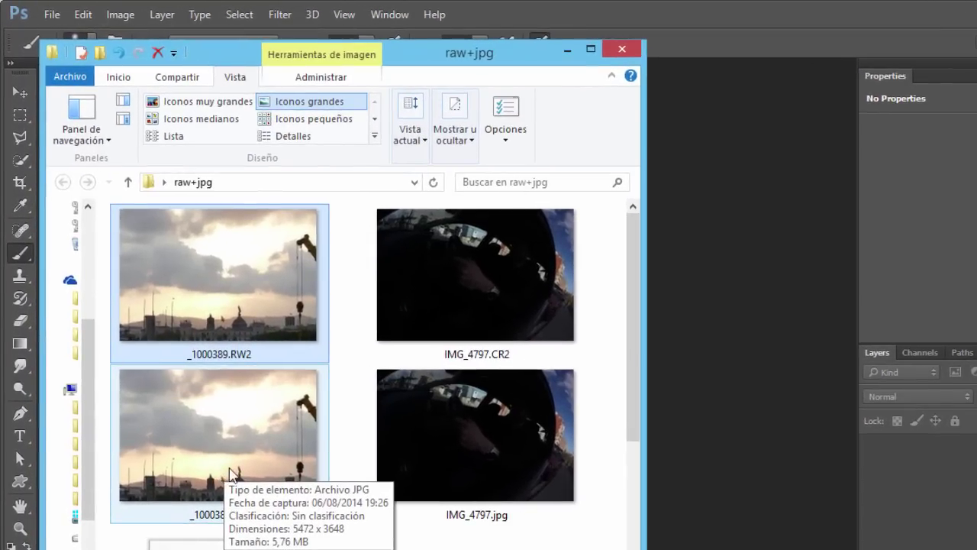
Select the car-interior JPG, then the sunset and car-interior RAW files in turn.
{"action": "left_click", "coordinate": [512, 468]}
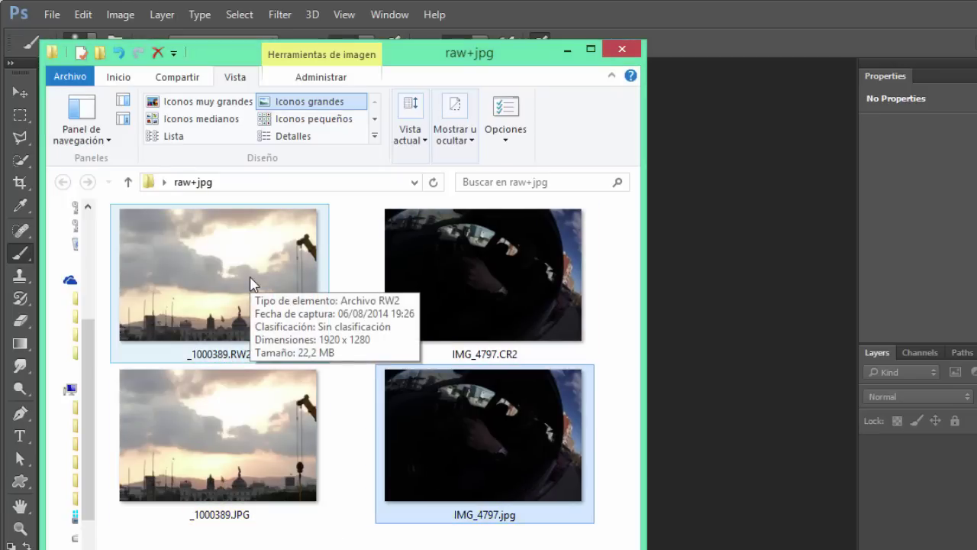
{"action": "left_click", "coordinate": [254, 284]}
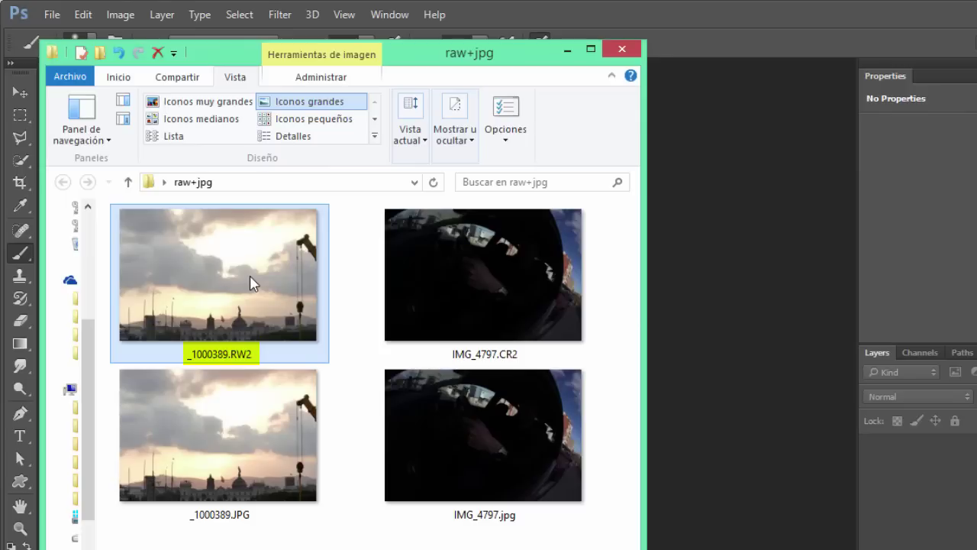
{"action": "left_click", "coordinate": [464, 274]}
{"action": "left_click", "coordinate": [219, 309]}
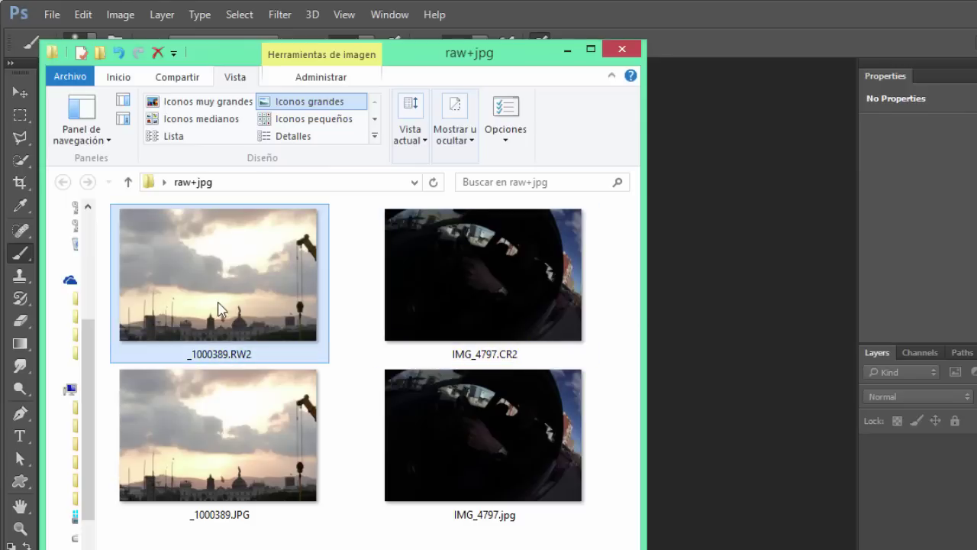
{"action": "mouse_move", "coordinate": [218, 274]}
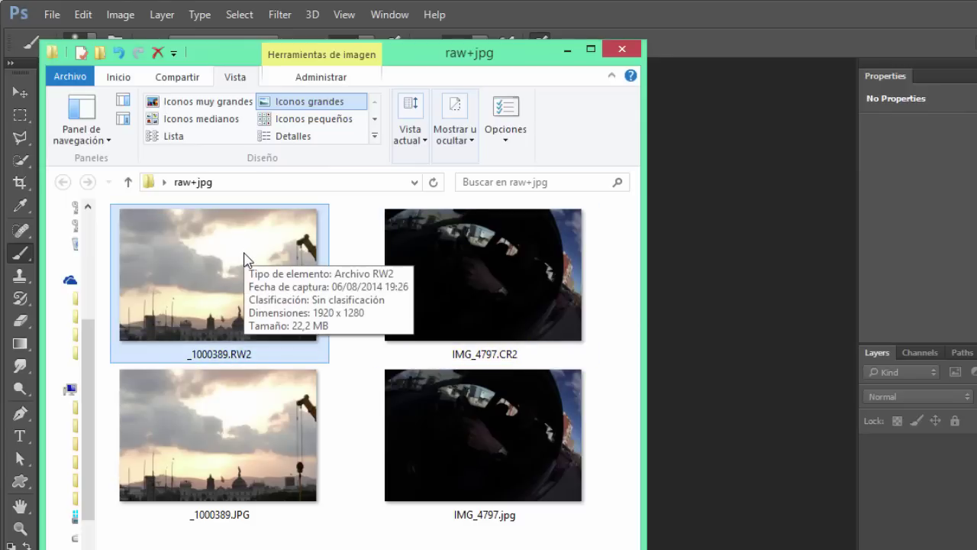
{"action": "left_click", "coordinate": [531, 256]}
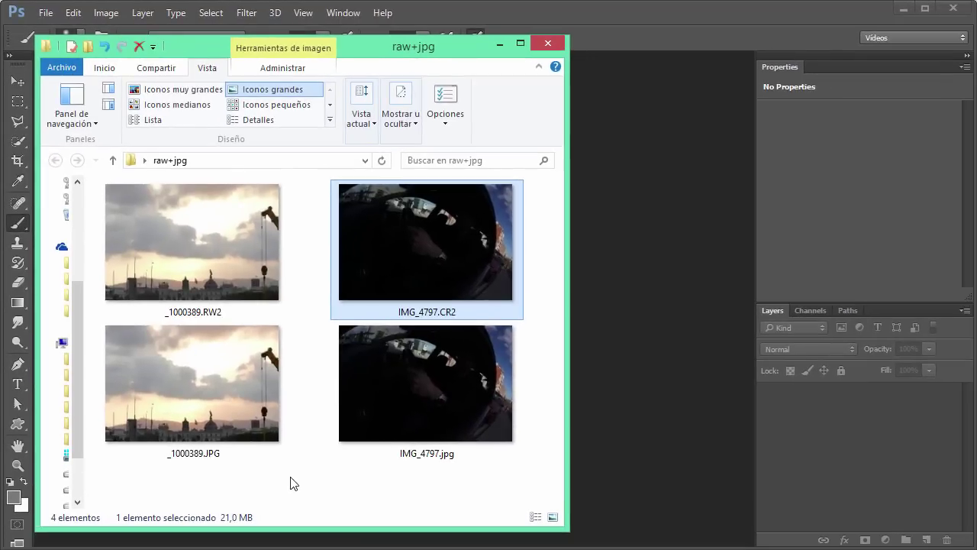
Clear the selection, then select the sunset and car-interior RAW files to show their sizes.
{"action": "left_click", "coordinate": [381, 491]}
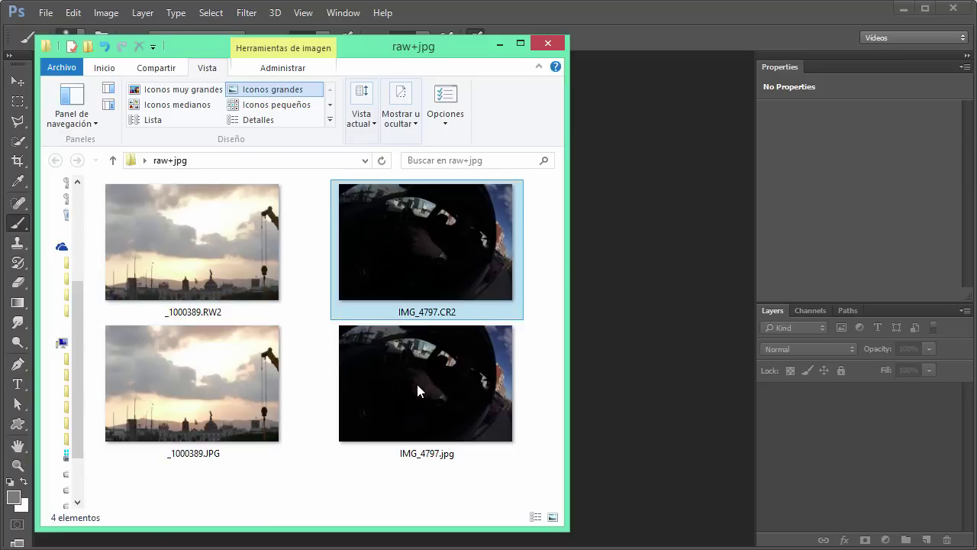
{"action": "left_click", "coordinate": [189, 234]}
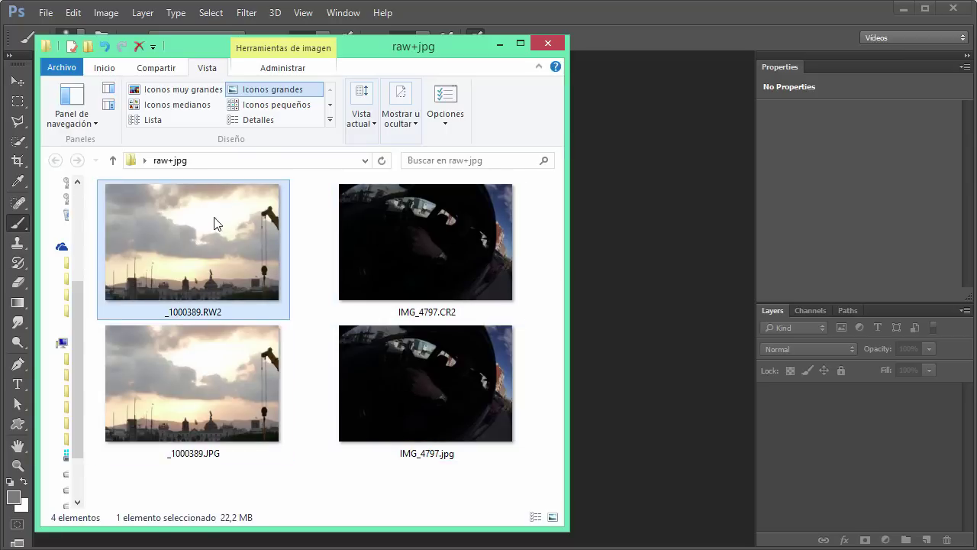
{"action": "left_click", "coordinate": [392, 236]}
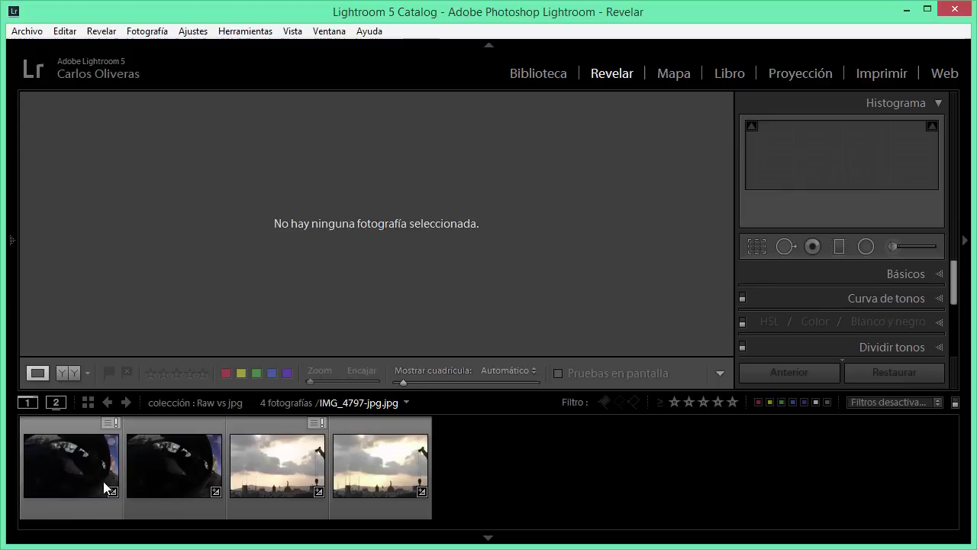
Flip between the RAW and JPG versions of the sunset and car-interior photos.
{"action": "left_click", "coordinate": [277, 466]}
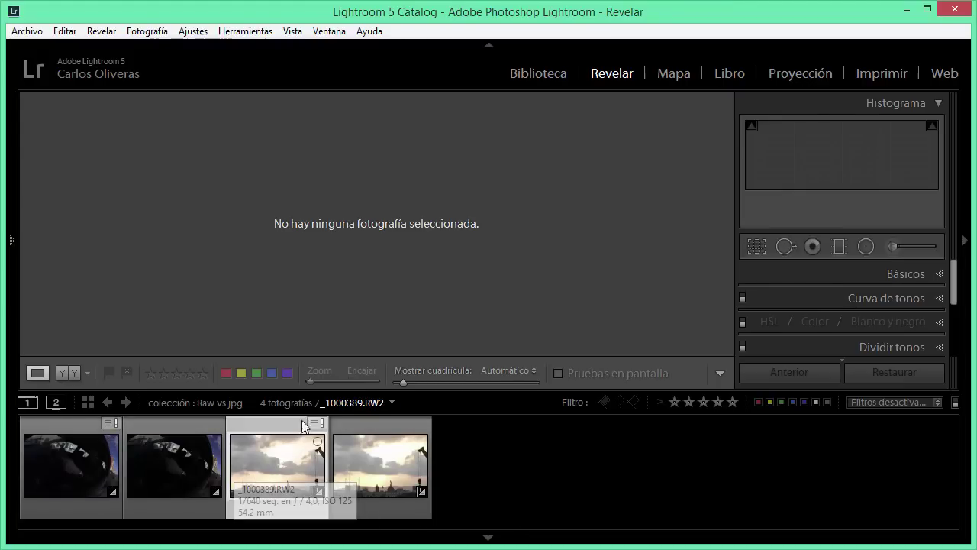
{"action": "left_click", "coordinate": [402, 436]}
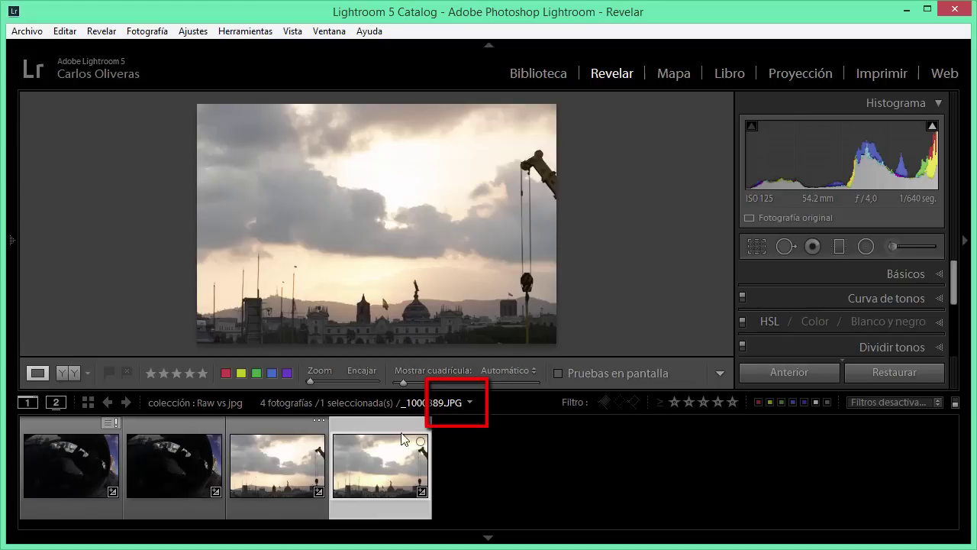
{"action": "left_click", "coordinate": [69, 460]}
{"action": "left_click", "coordinate": [170, 467]}
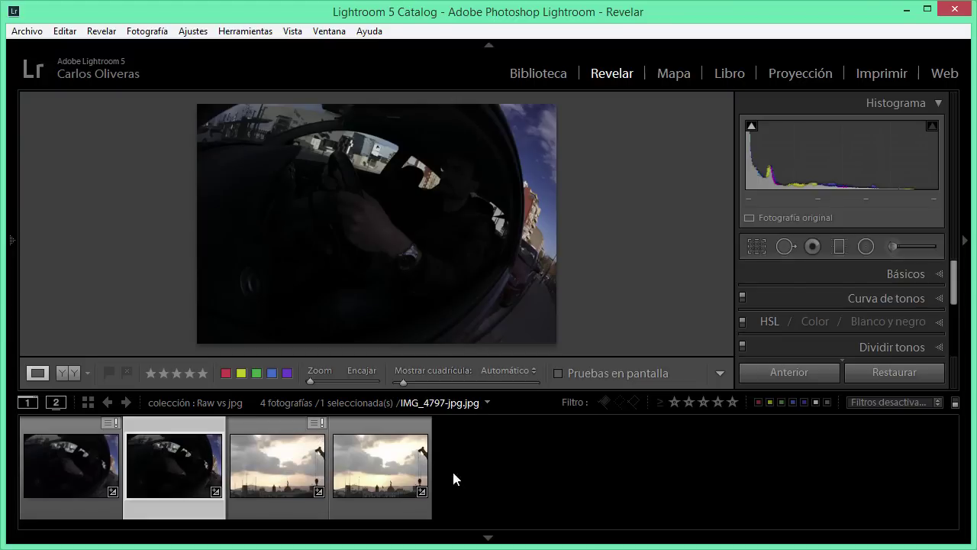
{"action": "left_click", "coordinate": [269, 461]}
{"action": "left_click", "coordinate": [381, 467]}
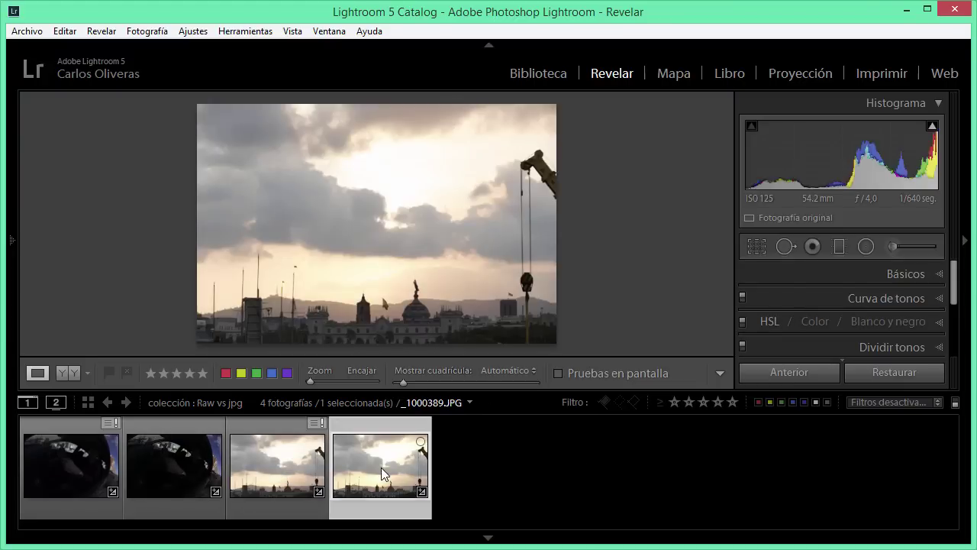
Compare the sunset RAW and JPG again, settling on the JPG with the filmstrip hidden.
{"action": "left_click", "coordinate": [294, 471]}
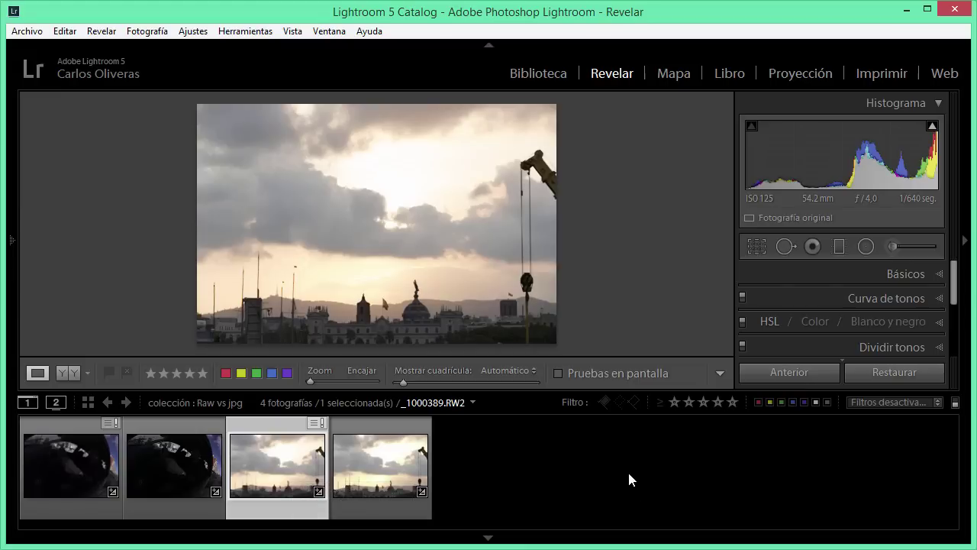
{"action": "left_click", "coordinate": [385, 471]}
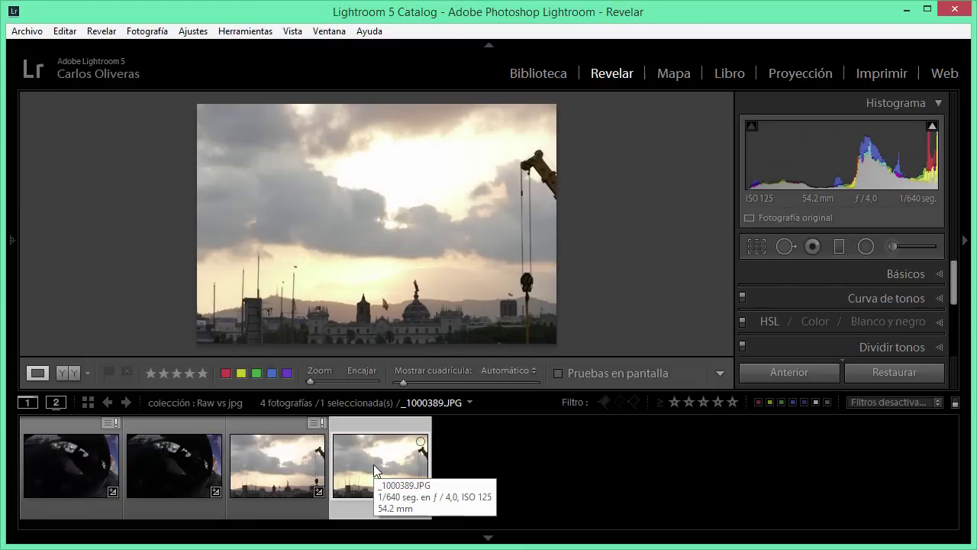
{"action": "left_click", "coordinate": [280, 467]}
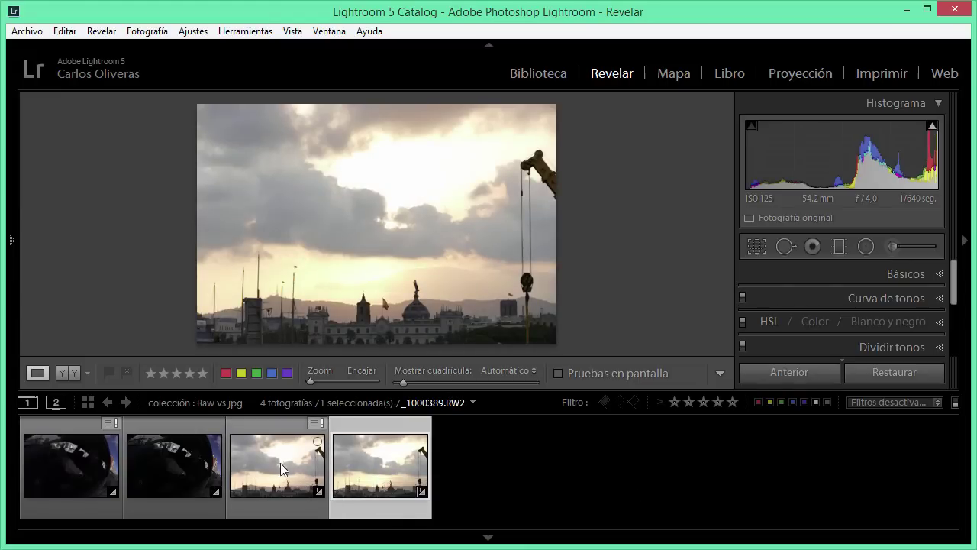
{"action": "left_click", "coordinate": [258, 467]}
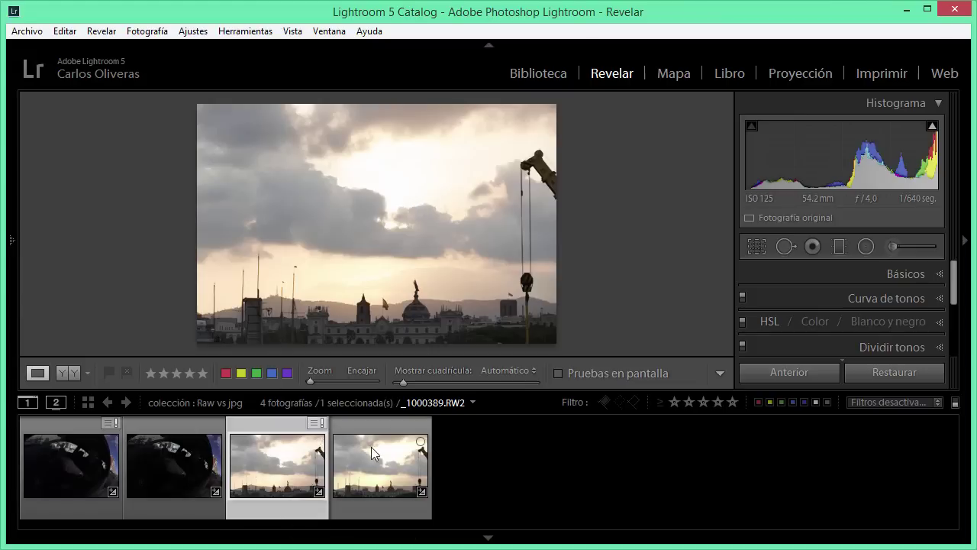
{"action": "left_click", "coordinate": [361, 476]}
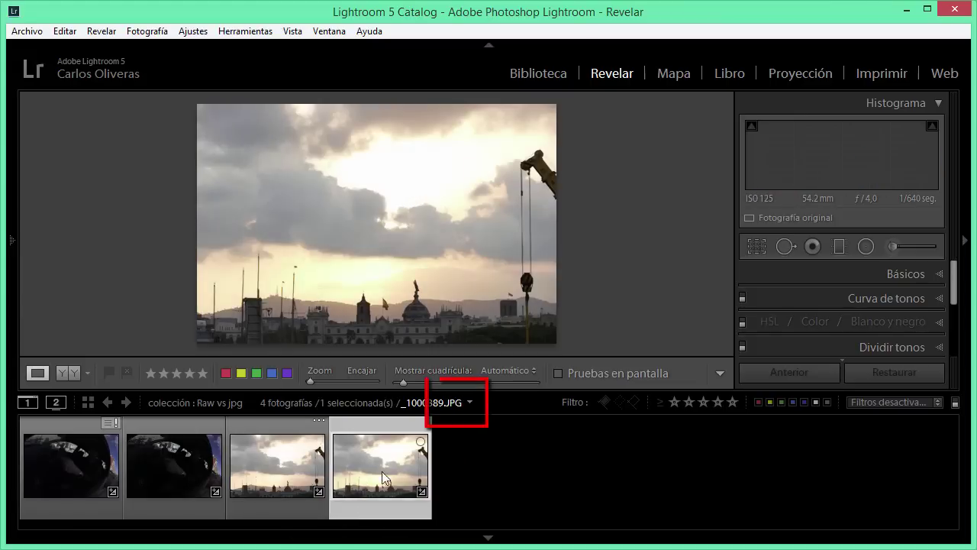
{"action": "left_click", "coordinate": [456, 544]}
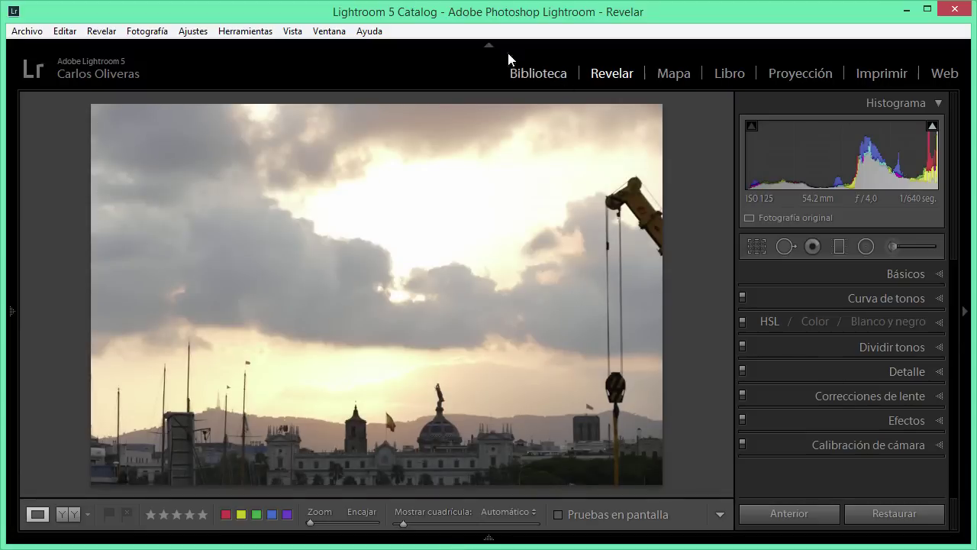
Hide the module bar and expand the Básicos panel for the sunset JPG.
{"action": "left_click", "coordinate": [489, 46]}
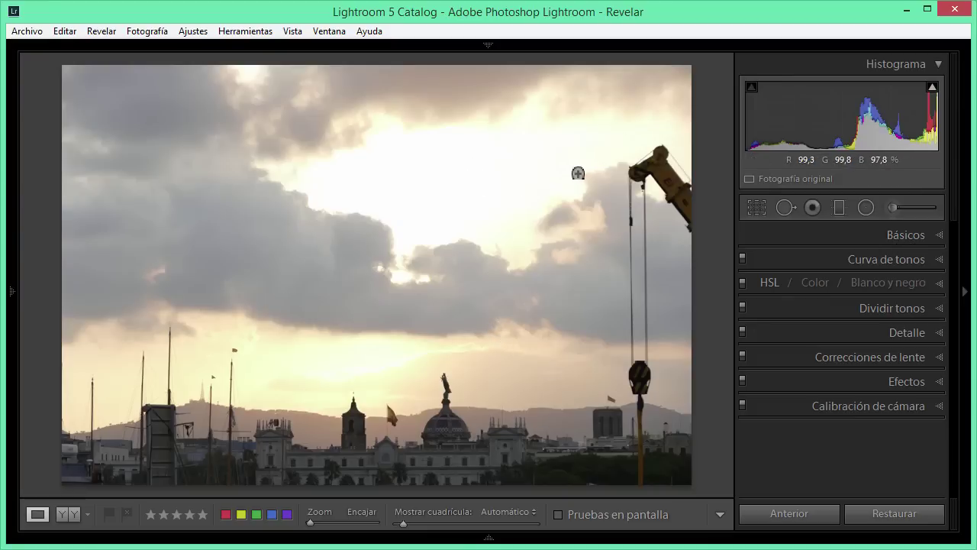
{"action": "left_click", "coordinate": [902, 235]}
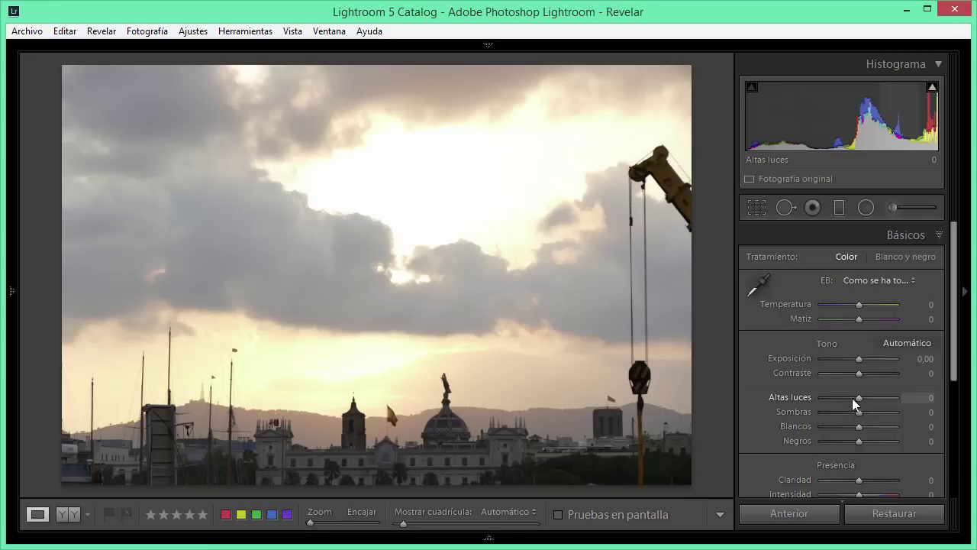
Try Highlights at -100 and reset it, then set the JPG's Exposure to -4,00.
{"action": "left_click_drag", "start_coordinate": [859, 397], "coordinate": [755, 396]}
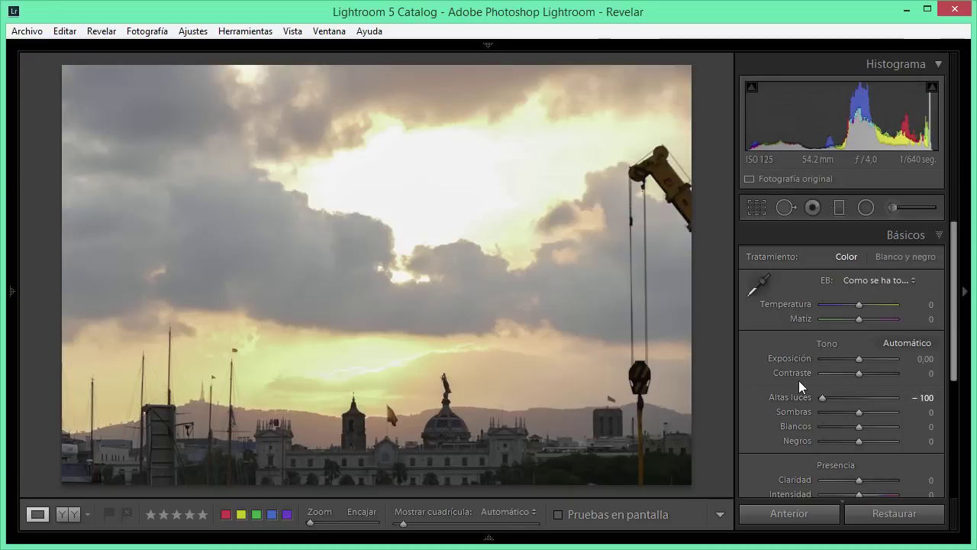
{"action": "double_click", "coordinate": [793, 396]}
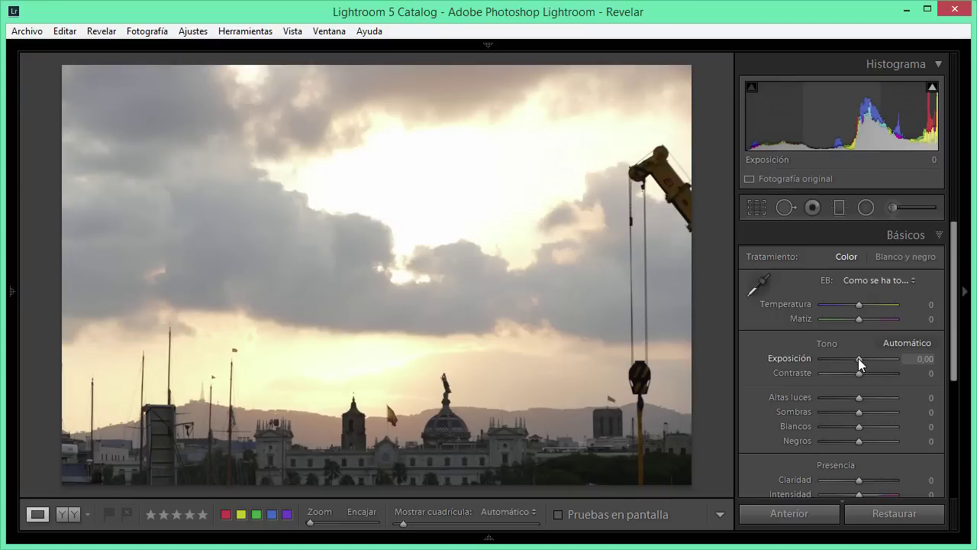
{"action": "left_click_drag", "start_coordinate": [858, 358], "coordinate": [827, 358]}
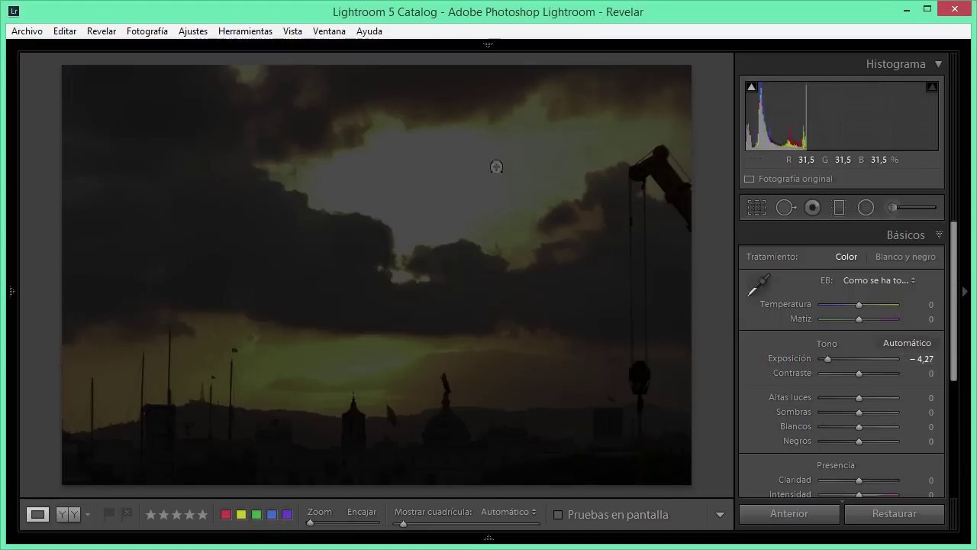
{"action": "left_click", "coordinate": [936, 362]}
{"action": "type", "text": "-2"}
{"action": "key", "text": "Return"}
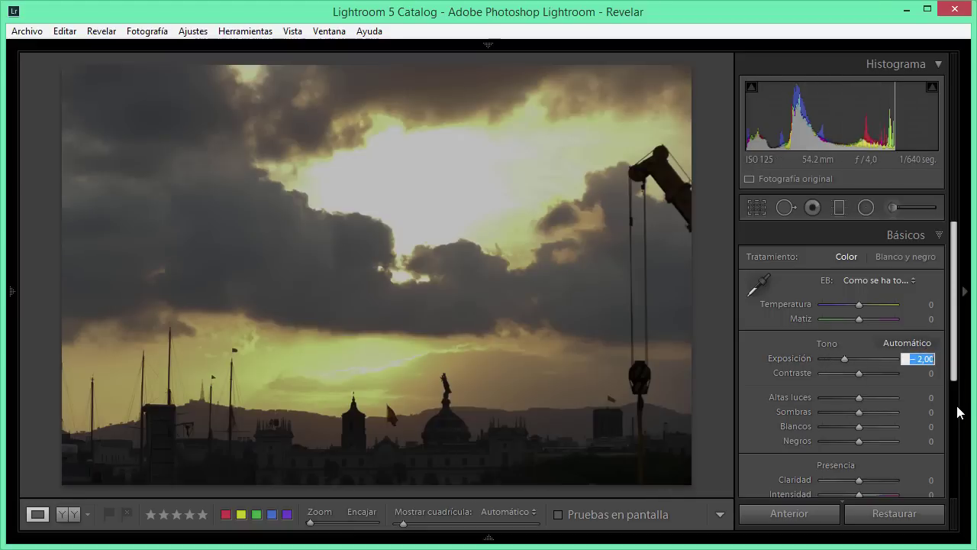
{"action": "type", "text": "-4"}
{"action": "key", "text": "Return"}
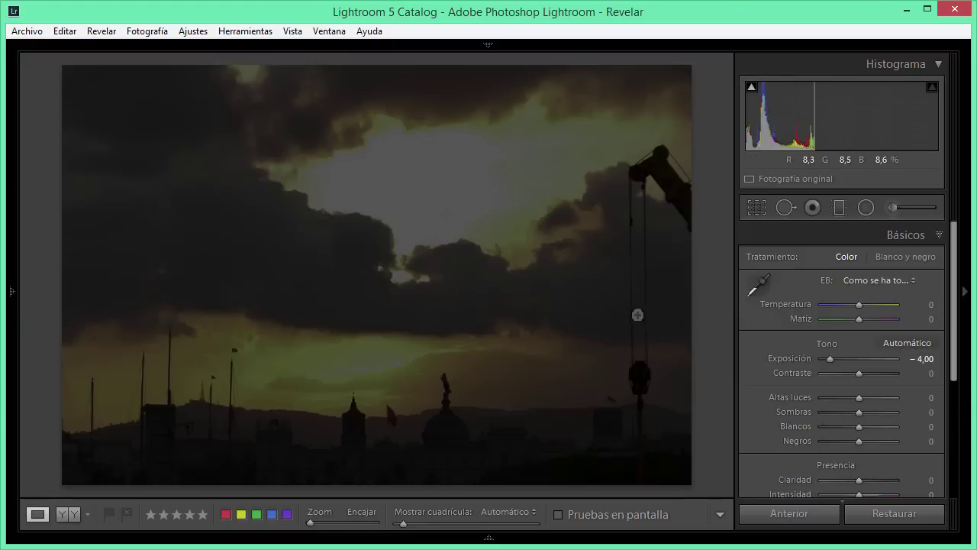
Inspect the darkened sky at 1:1, zoom back out and show the filmstrip again.
{"action": "left_click", "coordinate": [417, 164]}
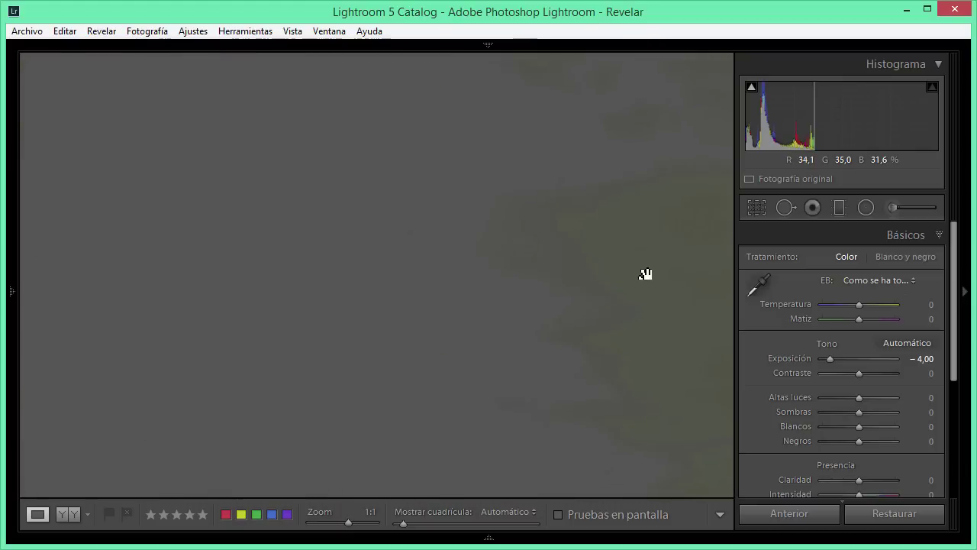
{"action": "left_click_drag", "start_coordinate": [497, 377], "coordinate": [467, 442]}
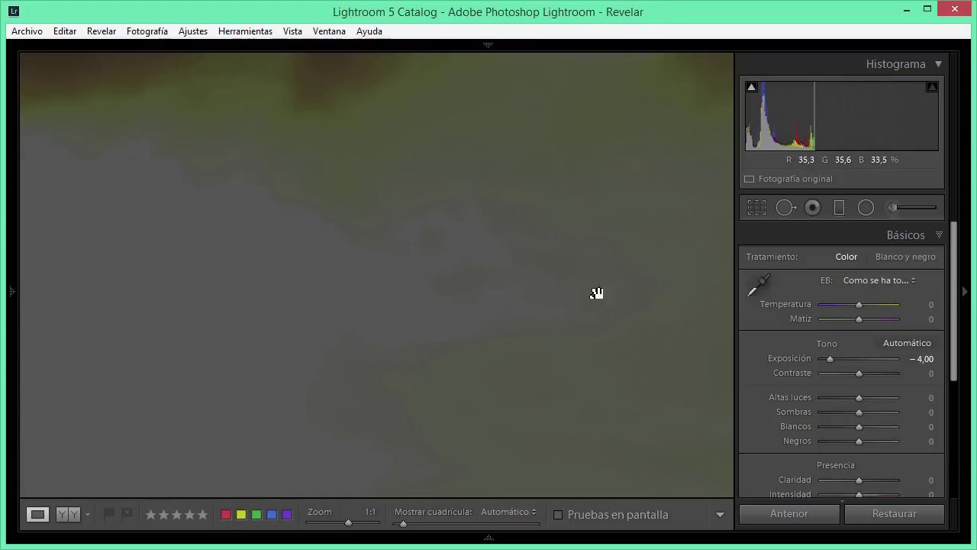
{"action": "mouse_move", "coordinate": [447, 268]}
{"action": "left_mouse_down"}
{"action": "mouse_move", "coordinate": [447, 163]}
{"action": "mouse_move", "coordinate": [512, 184]}
{"action": "mouse_move", "coordinate": [532, 420]}
{"action": "mouse_move", "coordinate": [366, 348]}
{"action": "mouse_move", "coordinate": [360, 325]}
{"action": "left_mouse_up"}
{"action": "left_click", "coordinate": [359, 325]}
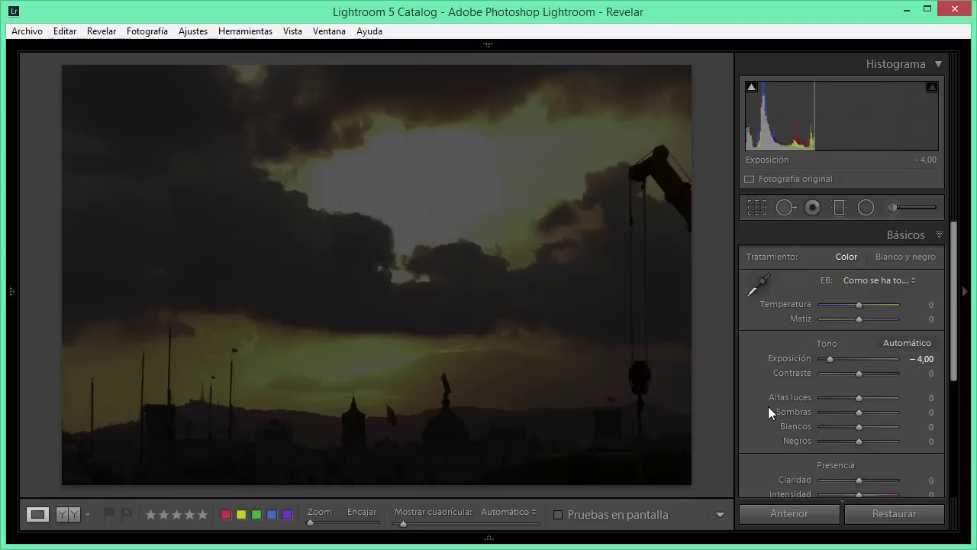
{"action": "left_click", "coordinate": [556, 545]}
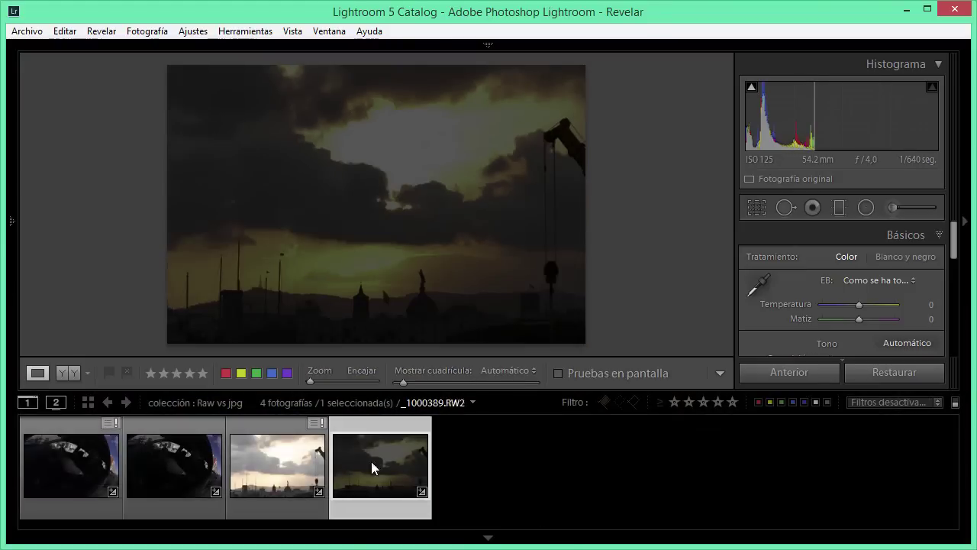
Set the sunset RAW's Exposure to -4,00, then nudge it around to -4,58.
{"action": "left_click", "coordinate": [286, 471]}
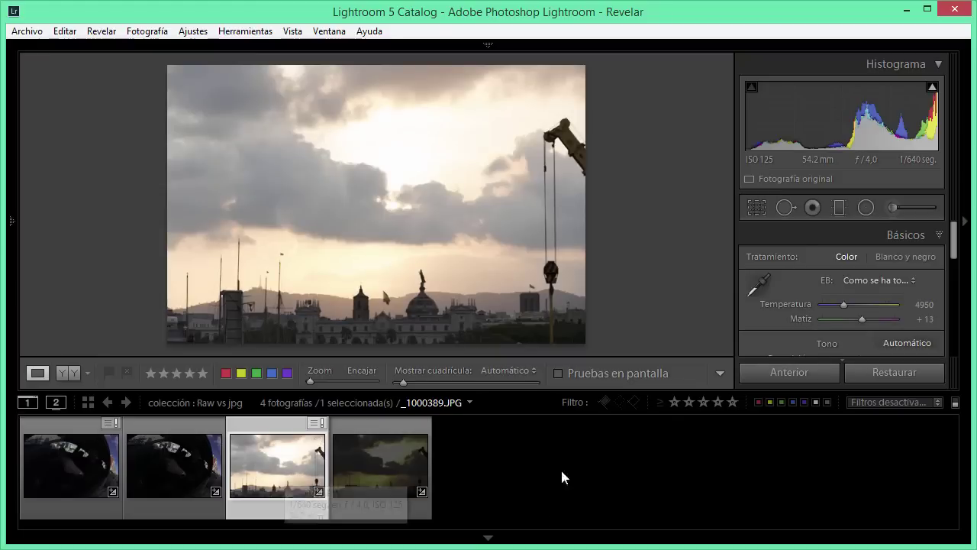
{"action": "left_click", "coordinate": [538, 541]}
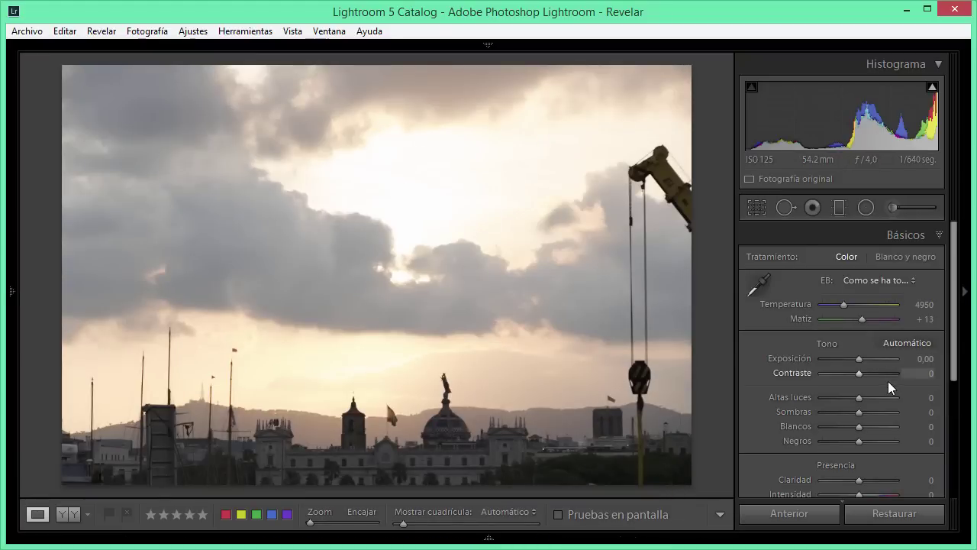
{"action": "left_click", "coordinate": [916, 359]}
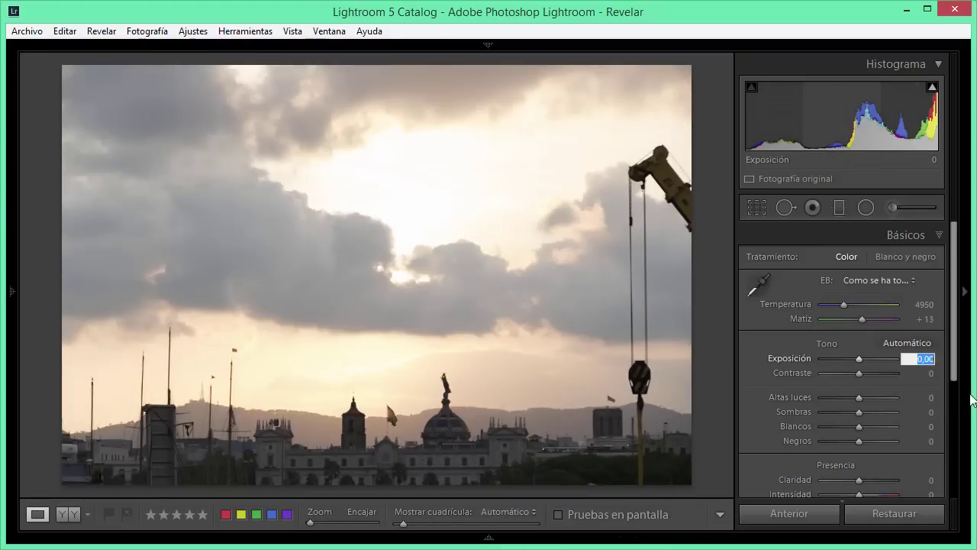
{"action": "type", "text": "-4"}
{"action": "key", "text": "Return"}
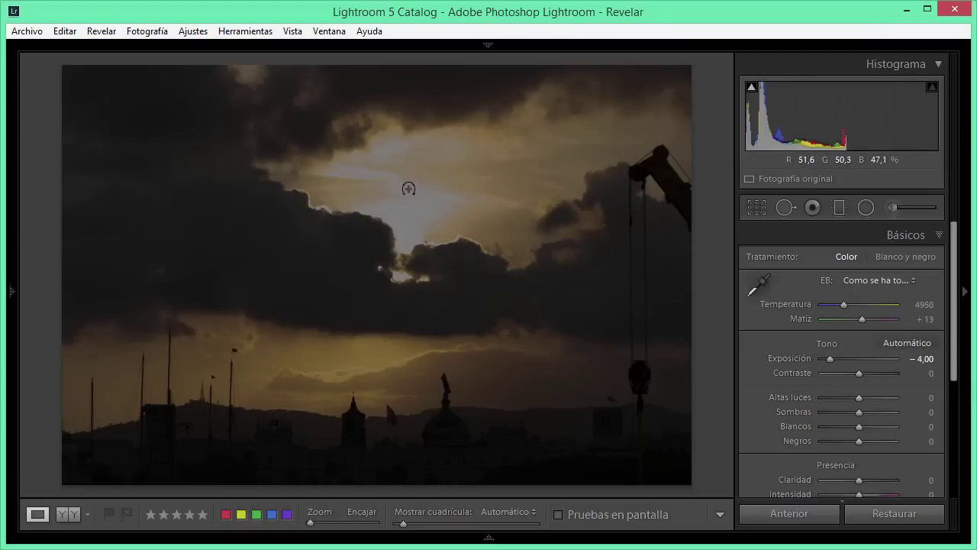
{"action": "mouse_move", "coordinate": [830, 358]}
{"action": "left_mouse_down"}
{"action": "mouse_move", "coordinate": [852, 359]}
{"action": "mouse_move", "coordinate": [836, 359]}
{"action": "left_mouse_up"}
{"action": "left_click_drag", "start_coordinate": [832, 360], "coordinate": [825, 359]}
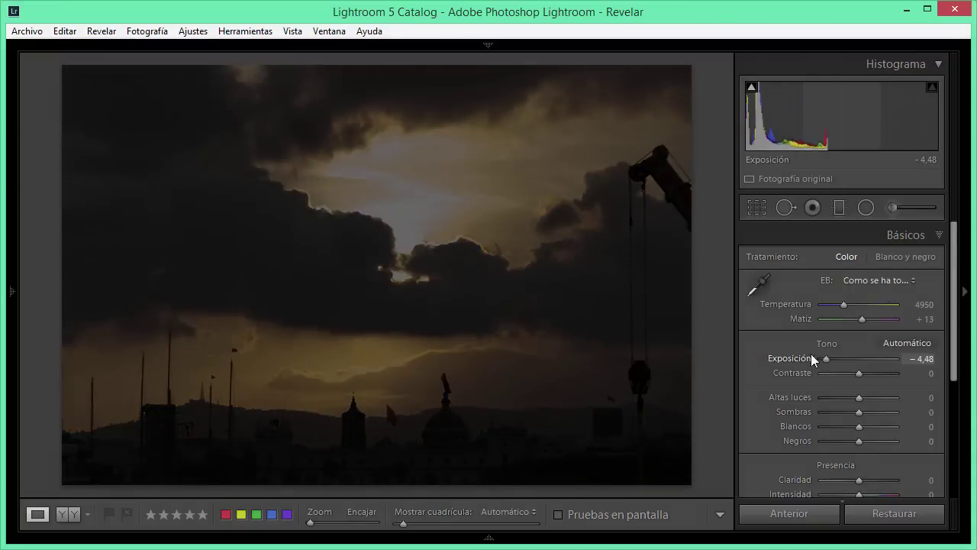
Inspect the RAW's clouds at 1:1, then zoom back out to the whole photo.
{"action": "left_click", "coordinate": [407, 233]}
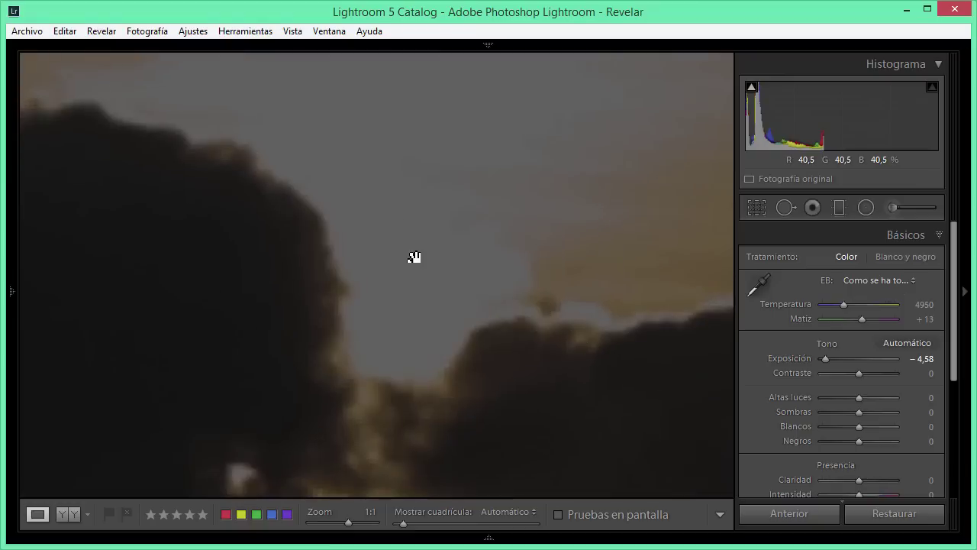
{"action": "left_click_drag", "start_coordinate": [611, 354], "coordinate": [463, 226]}
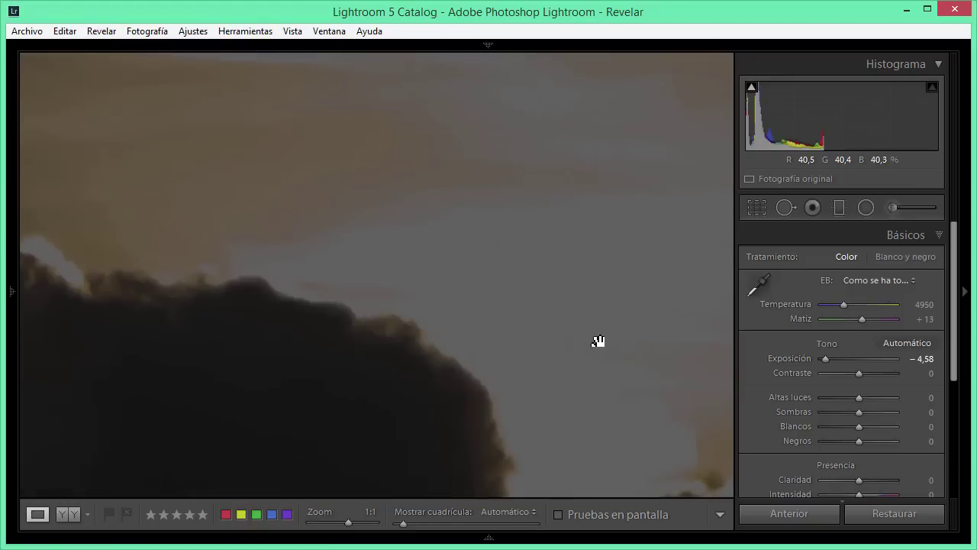
{"action": "left_click_drag", "start_coordinate": [567, 343], "coordinate": [480, 317]}
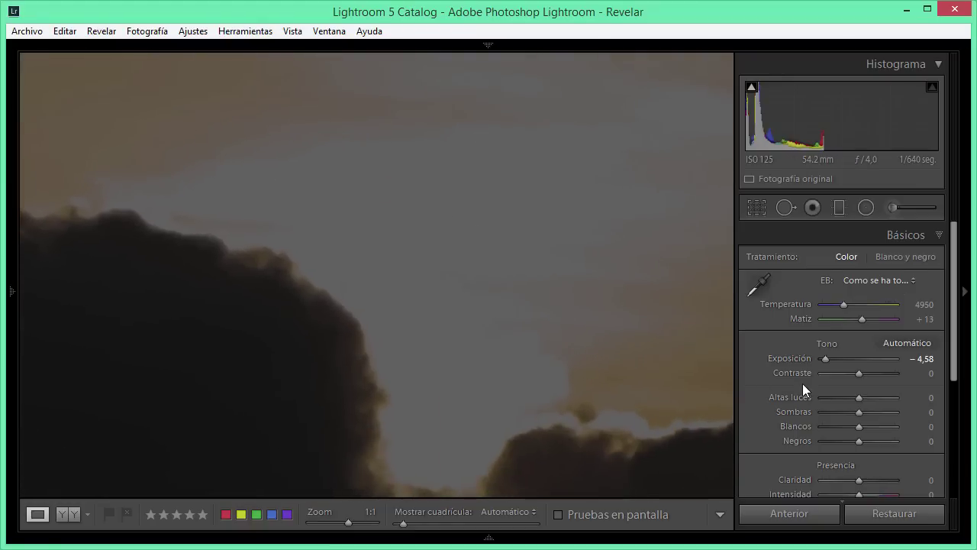
{"action": "left_click", "coordinate": [573, 314]}
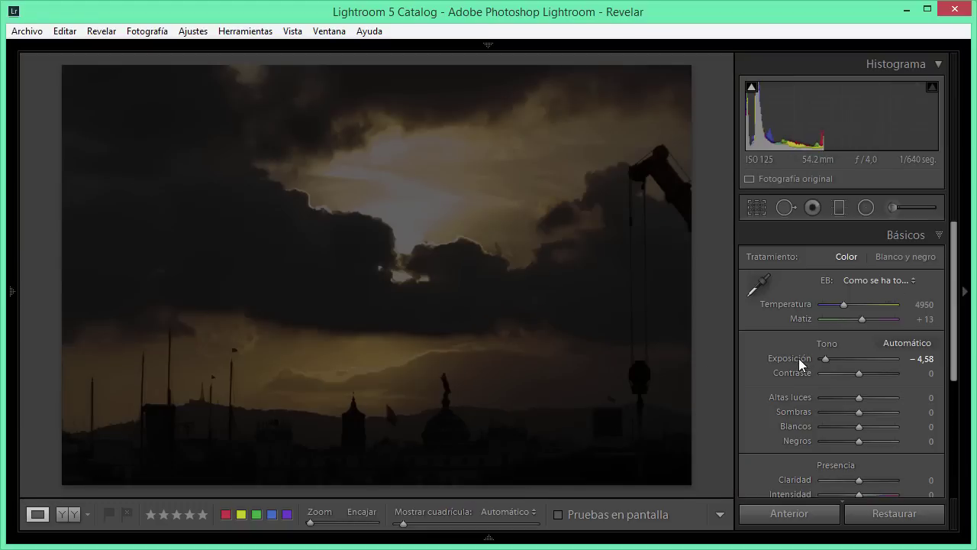
Return the RAW's Exposure to exactly -4,00 and compare it with the JPG.
{"action": "left_click_drag", "start_coordinate": [825, 356], "coordinate": [830, 359]}
{"action": "left_click", "coordinate": [926, 359]}
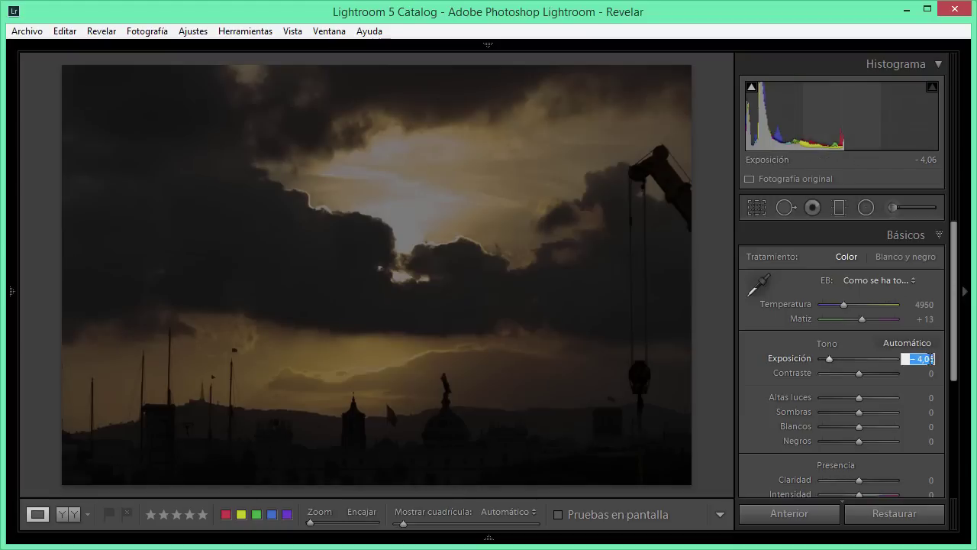
{"action": "type", "text": "-4"}
{"action": "key", "text": "Return"}
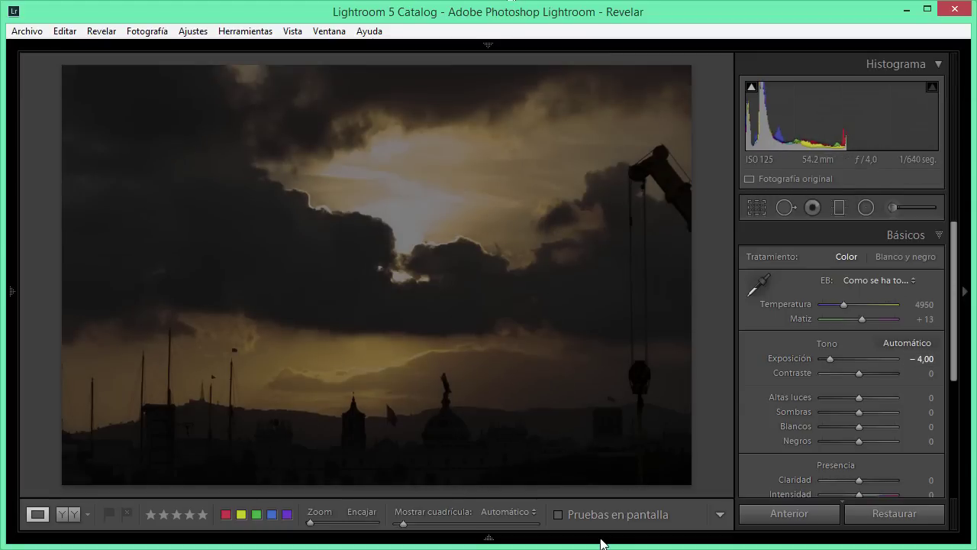
{"action": "mouse_move", "coordinate": [489, 539]}
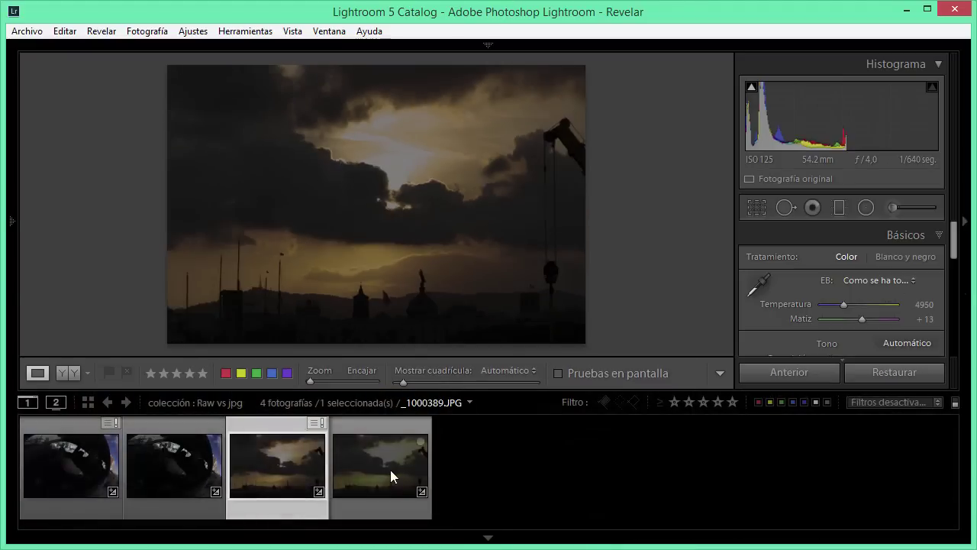
{"action": "left_click", "coordinate": [390, 470], "text": "ctrl"}
{"action": "key", "text": "c"}
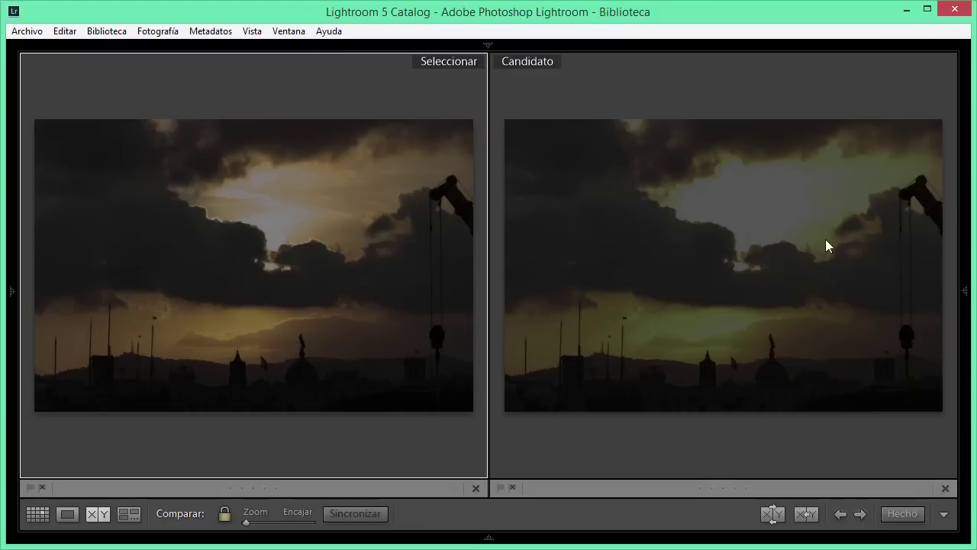
Zoom both compared sunsets to 1:1, pan across the sky, then return to Loupe view.
{"action": "left_click", "coordinate": [290, 230]}
{"action": "left_click_drag", "start_coordinate": [250, 291], "coordinate": [72, 301]}
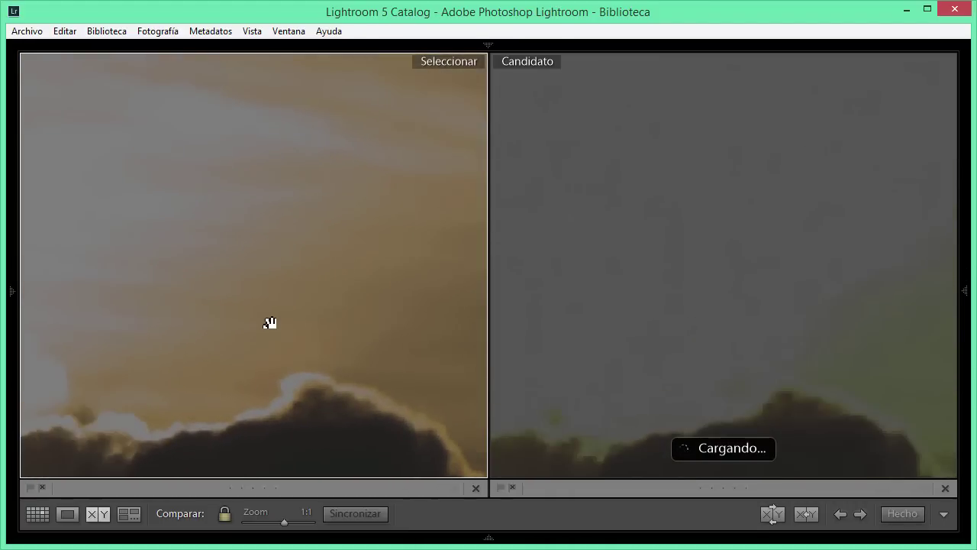
{"action": "mouse_move", "coordinate": [206, 397]}
{"action": "left_mouse_down"}
{"action": "mouse_move", "coordinate": [323, 249]}
{"action": "mouse_move", "coordinate": [367, 405]}
{"action": "mouse_move", "coordinate": [299, 237]}
{"action": "mouse_move", "coordinate": [322, 376]}
{"action": "left_mouse_up"}
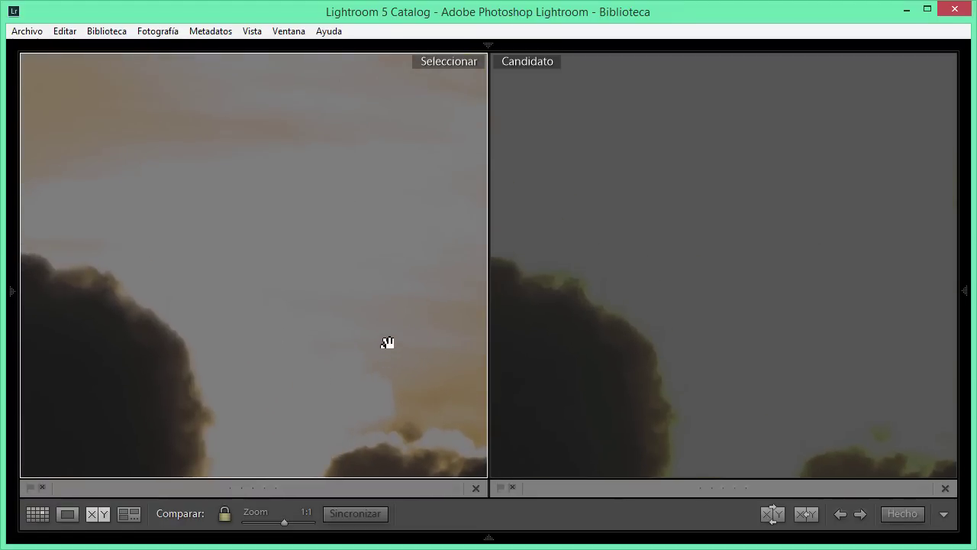
{"action": "key", "text": "e"}
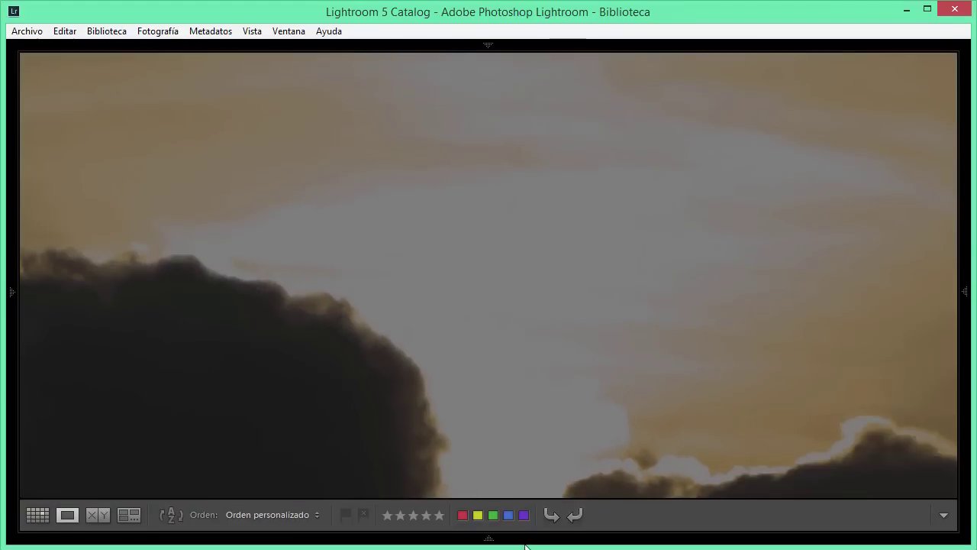
In Develop, load the car-interior JPG and raise its Exposure to +5,00.
{"action": "key", "text": "d"}
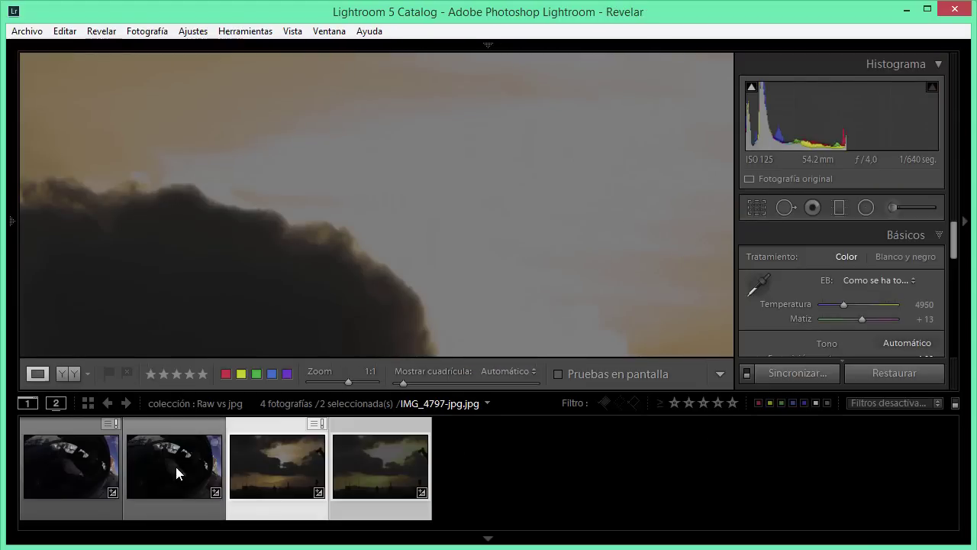
{"action": "left_click", "coordinate": [266, 467]}
{"action": "left_click", "coordinate": [176, 467]}
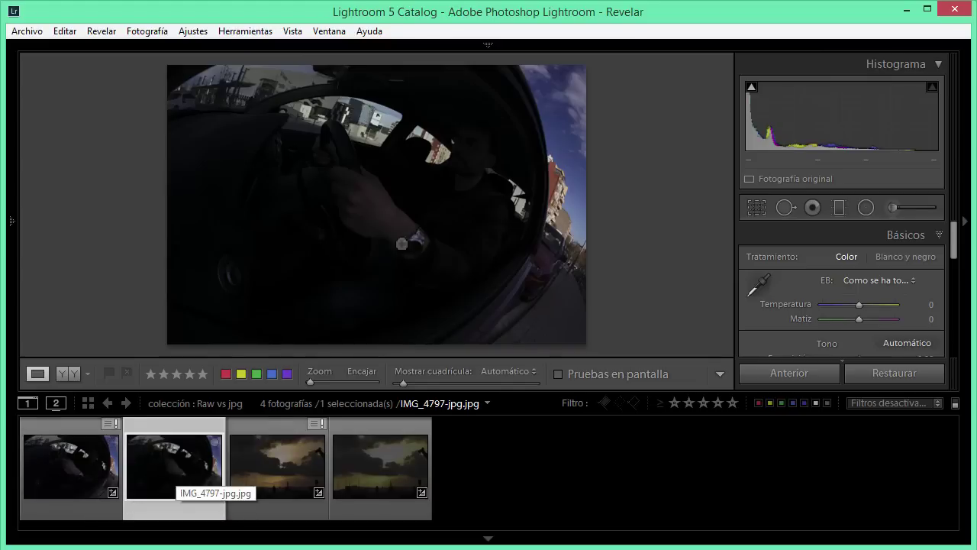
{"action": "left_click", "coordinate": [513, 541]}
{"action": "mouse_move", "coordinate": [858, 359]}
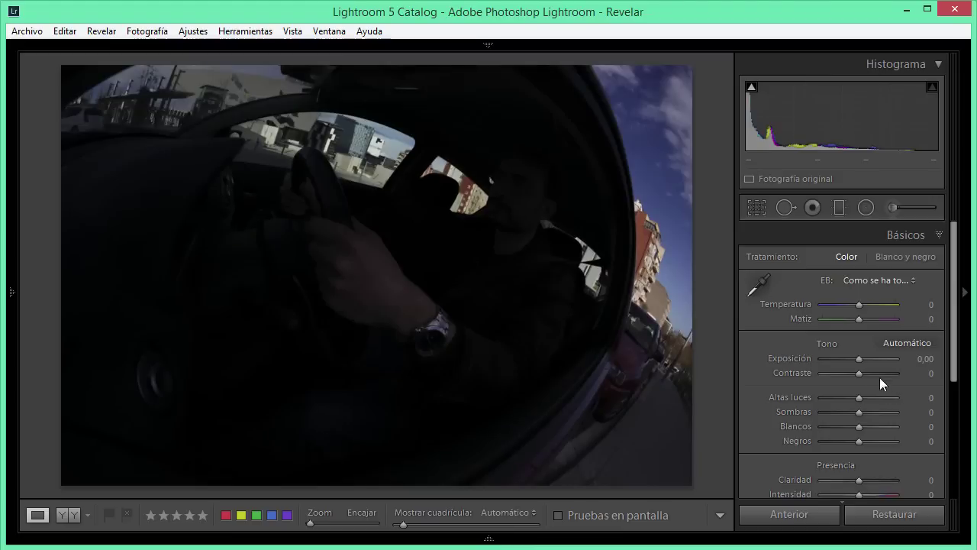
{"action": "left_click_drag", "start_coordinate": [858, 361], "coordinate": [905, 363]}
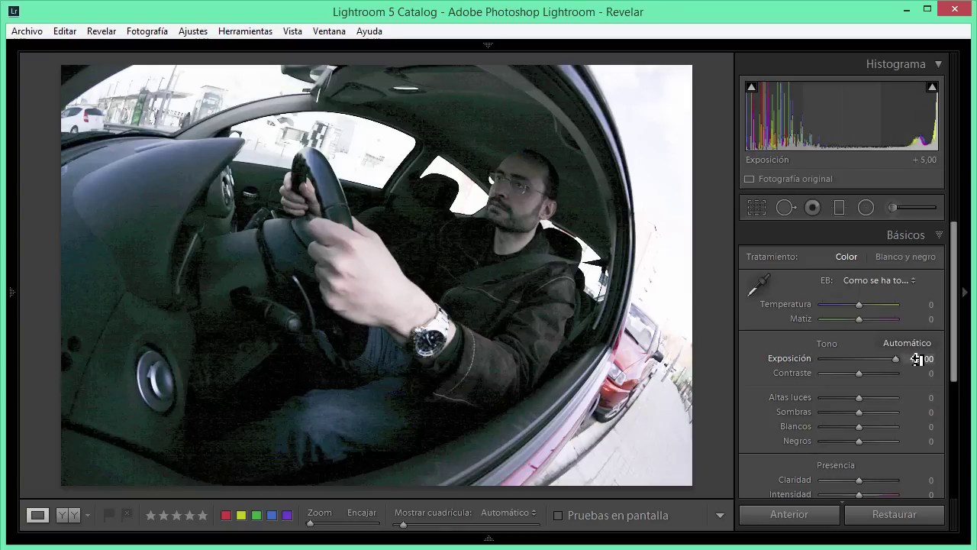
{"action": "double_click", "coordinate": [792, 356]}
{"action": "key", "text": "ctrl+z"}
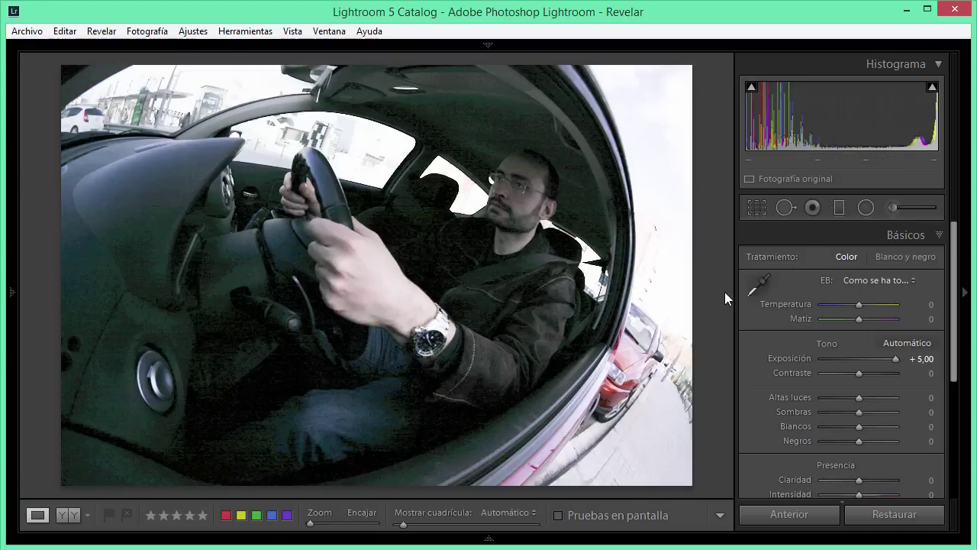
Inspect the wristwatch at 1:1, then restore the filmstrip and fit the photo.
{"action": "left_click", "coordinate": [419, 356]}
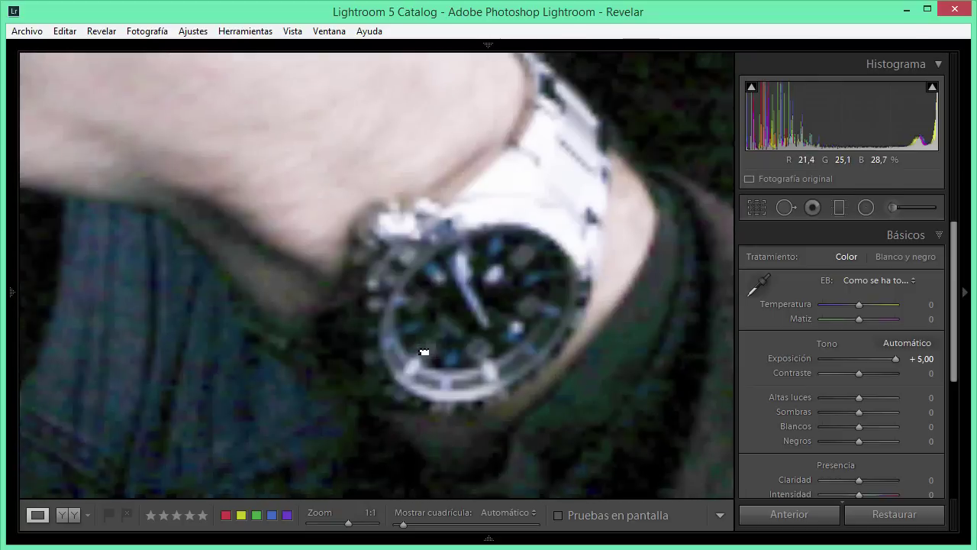
{"action": "left_click_drag", "start_coordinate": [443, 443], "coordinate": [575, 334]}
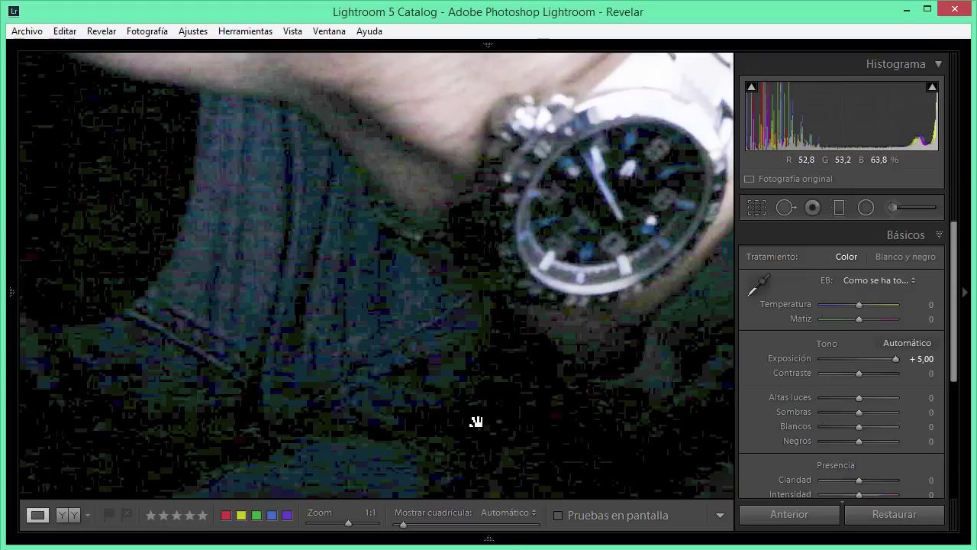
{"action": "left_click", "coordinate": [504, 542]}
{"action": "left_click", "coordinate": [410, 300]}
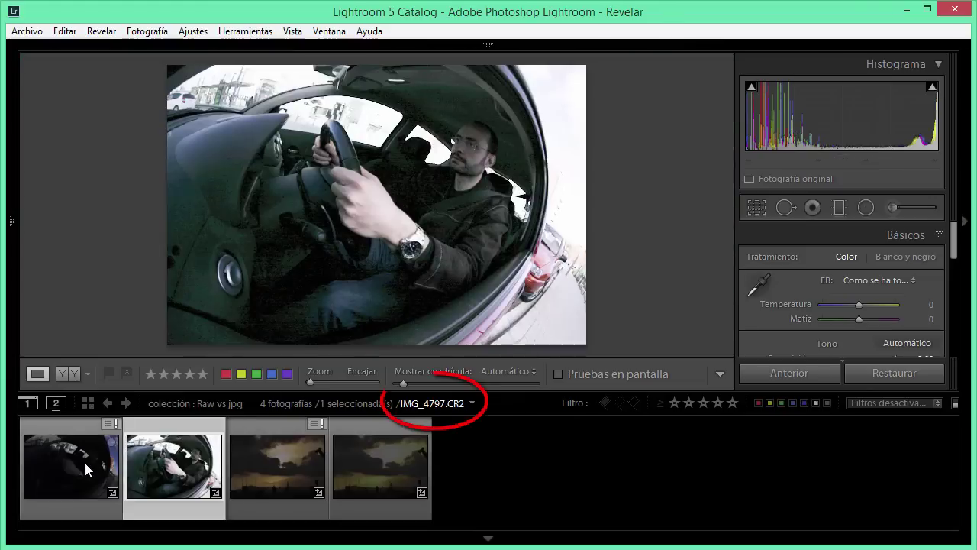
Raise the RAW car photo IMG_4797.CR2's exposure to +5,00 and zoom 1:1 on the wristwatch.
{"action": "left_click", "coordinate": [84, 460]}
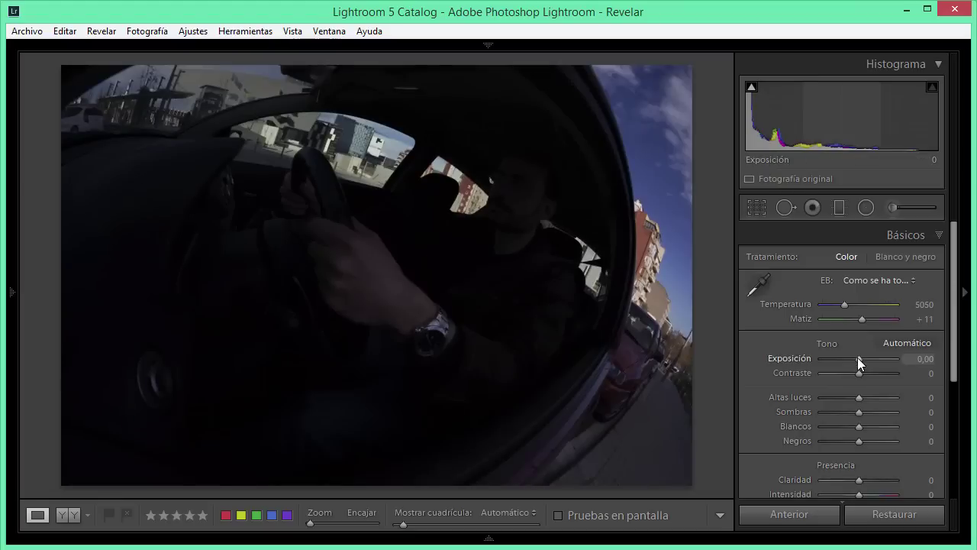
{"action": "left_click_drag", "start_coordinate": [858, 358], "coordinate": [895, 363]}
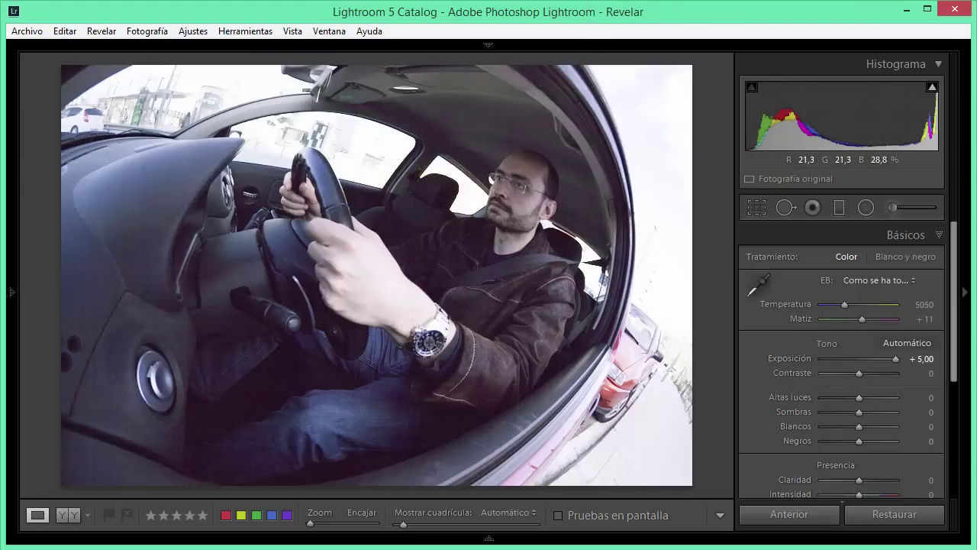
{"action": "left_click", "coordinate": [427, 340]}
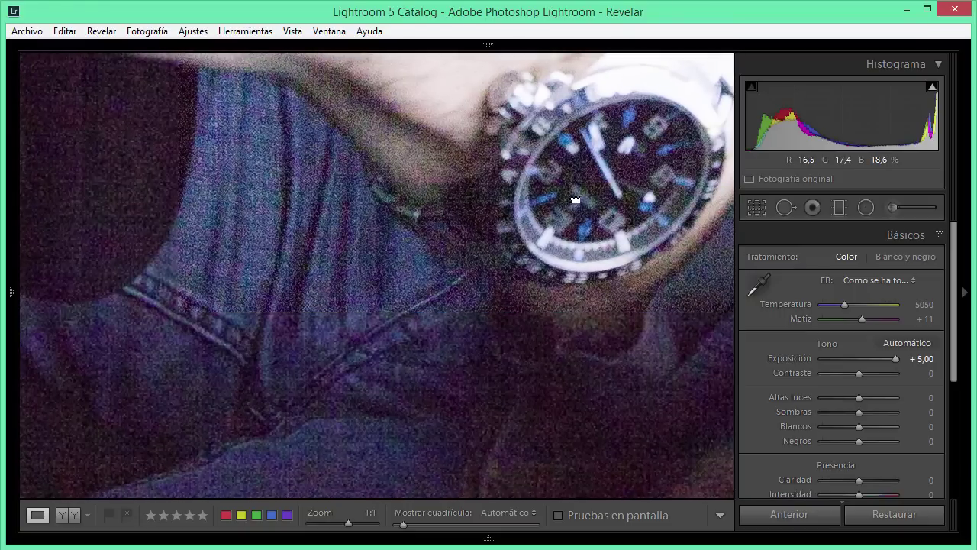
{"action": "left_click_drag", "start_coordinate": [428, 341], "coordinate": [599, 156]}
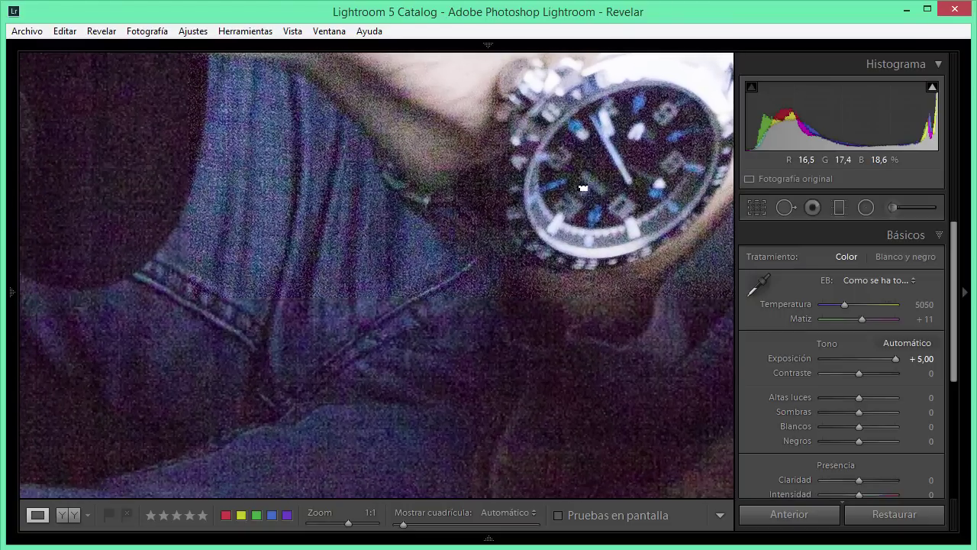
{"action": "left_click", "coordinate": [489, 539]}
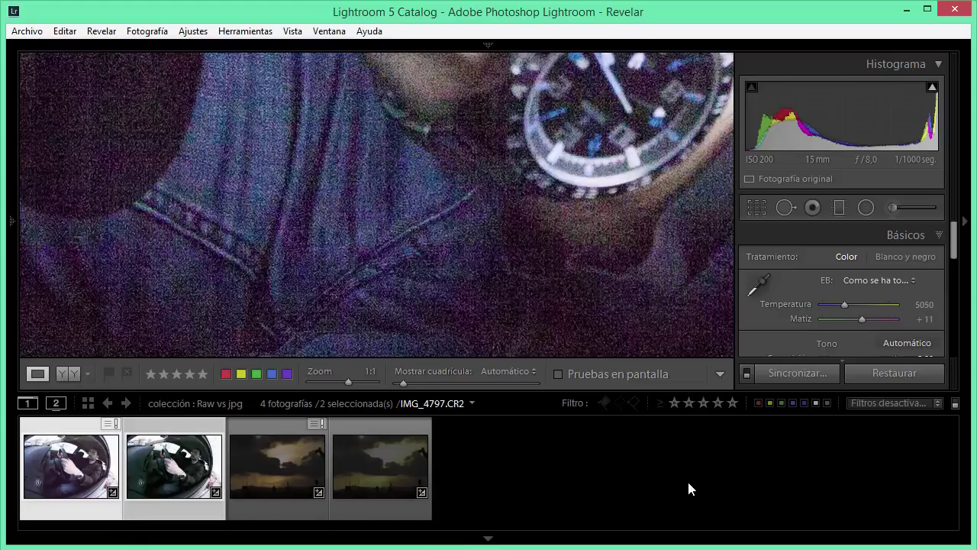
Compare both brightened car photos side by side at 1:1, panning across the watch, jacket and collar.
{"action": "key", "text": "c"}
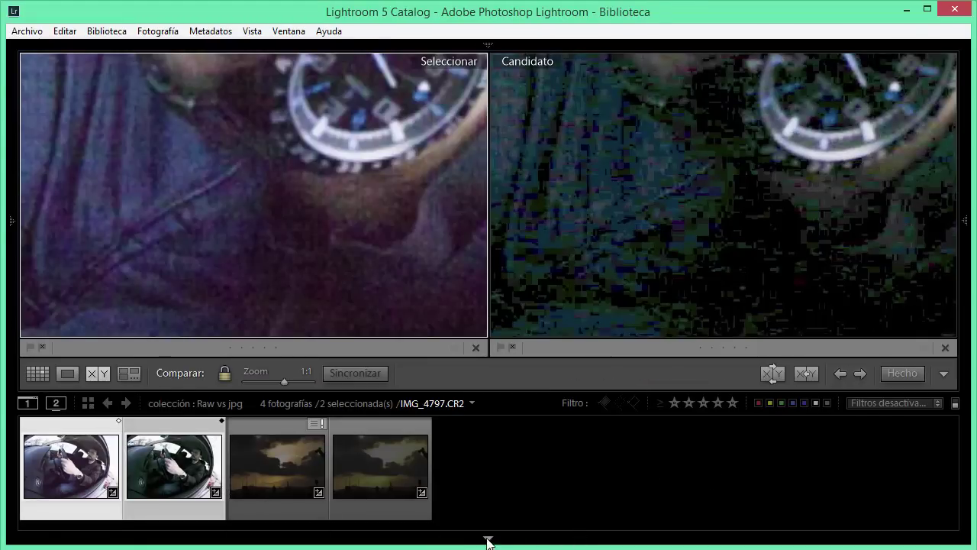
{"action": "left_click", "coordinate": [489, 539]}
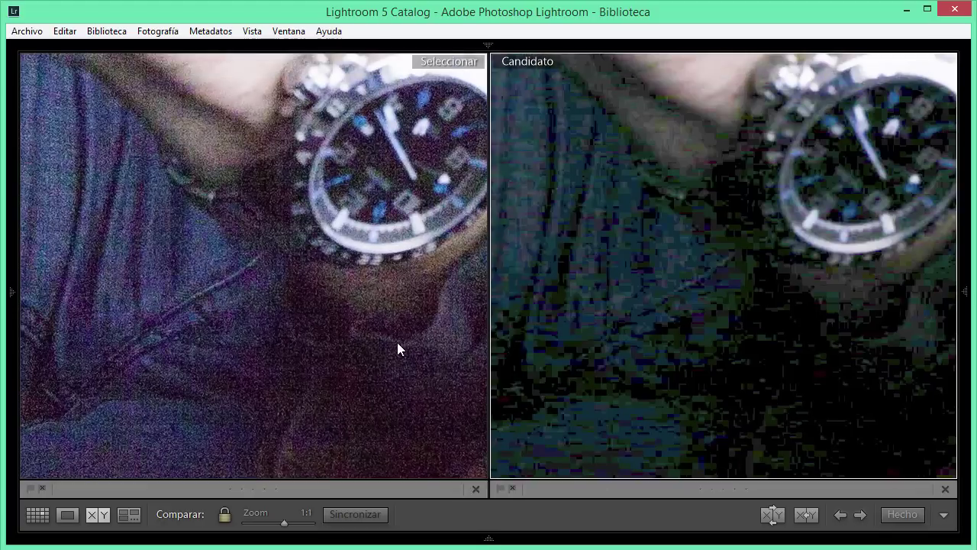
{"action": "left_click_drag", "start_coordinate": [266, 185], "coordinate": [273, 279]}
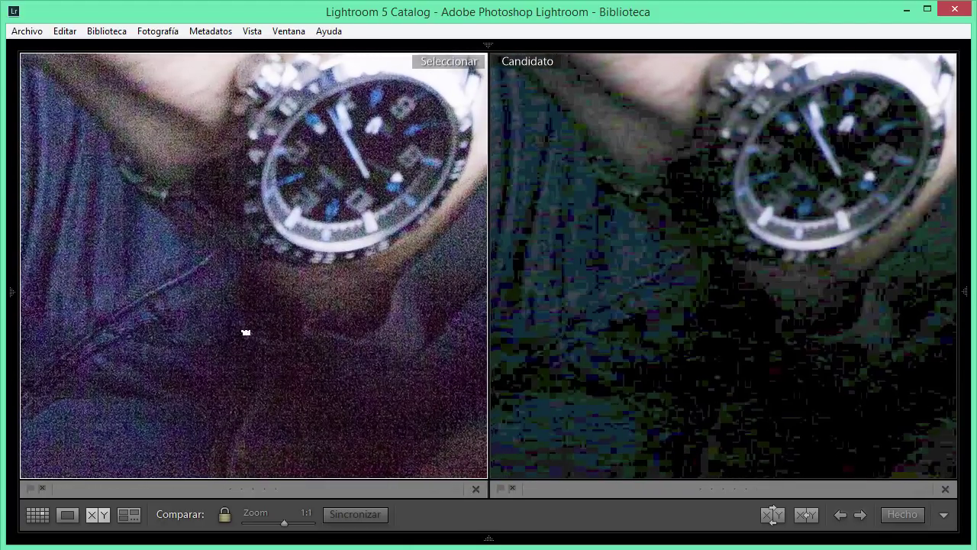
{"action": "left_click_drag", "start_coordinate": [244, 332], "coordinate": [362, 268]}
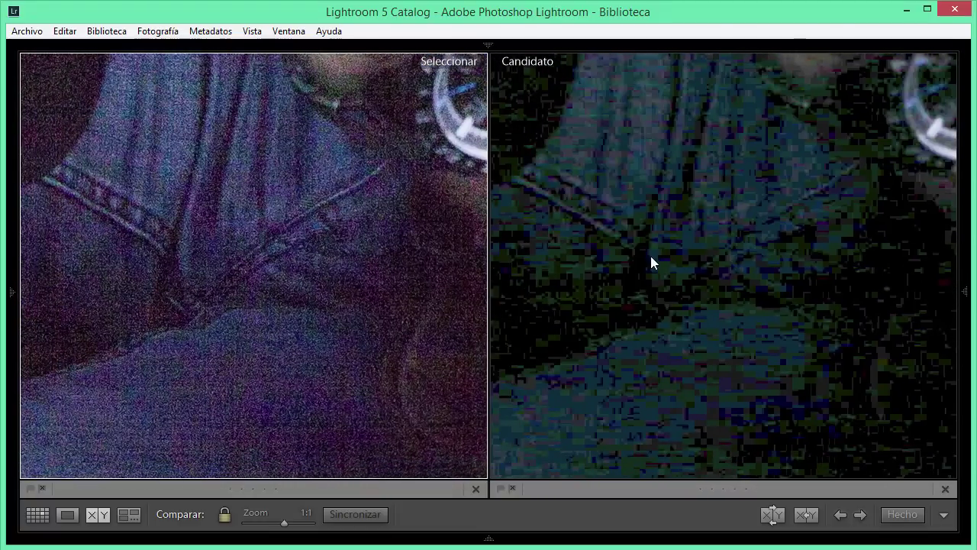
{"action": "left_click_drag", "start_coordinate": [650, 261], "coordinate": [715, 323]}
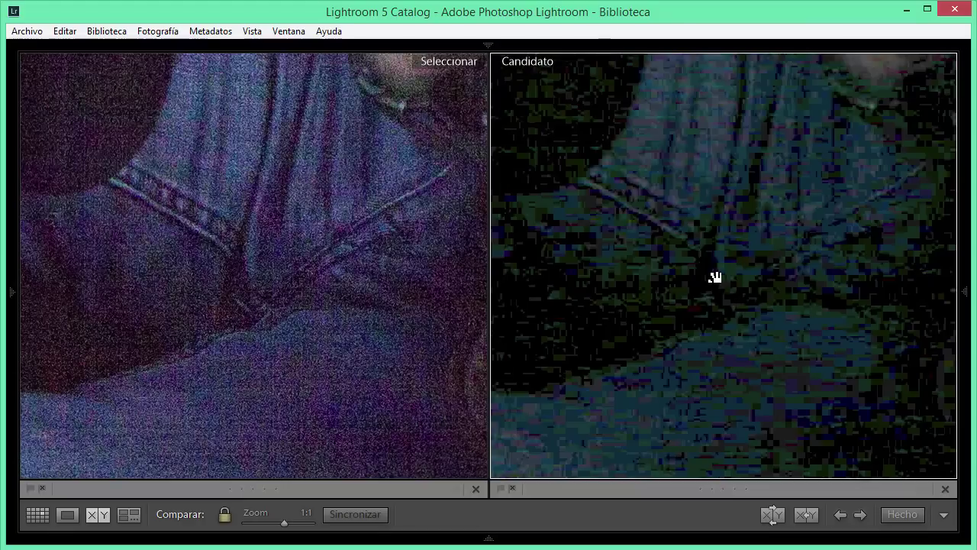
{"action": "left_click_drag", "start_coordinate": [665, 273], "coordinate": [774, 268]}
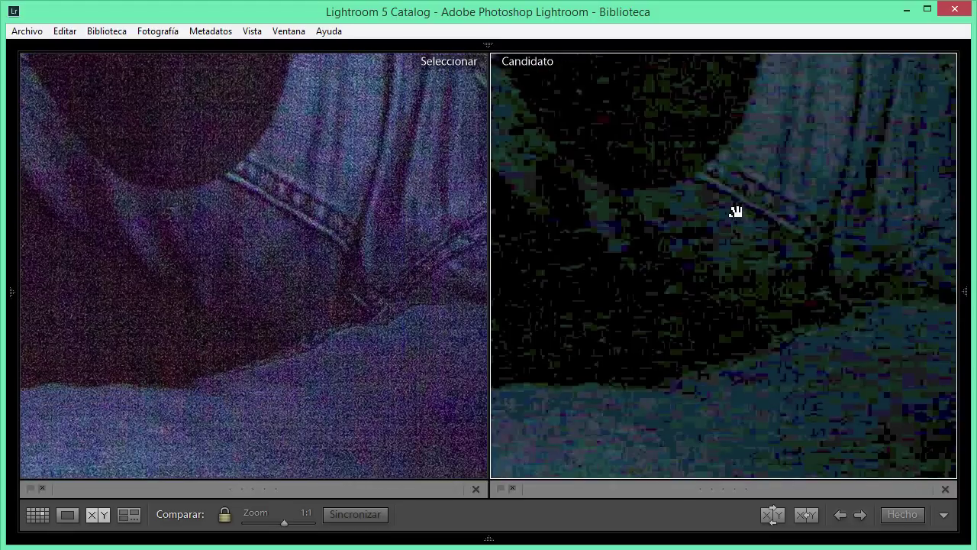
{"action": "left_click_drag", "start_coordinate": [735, 212], "coordinate": [774, 343]}
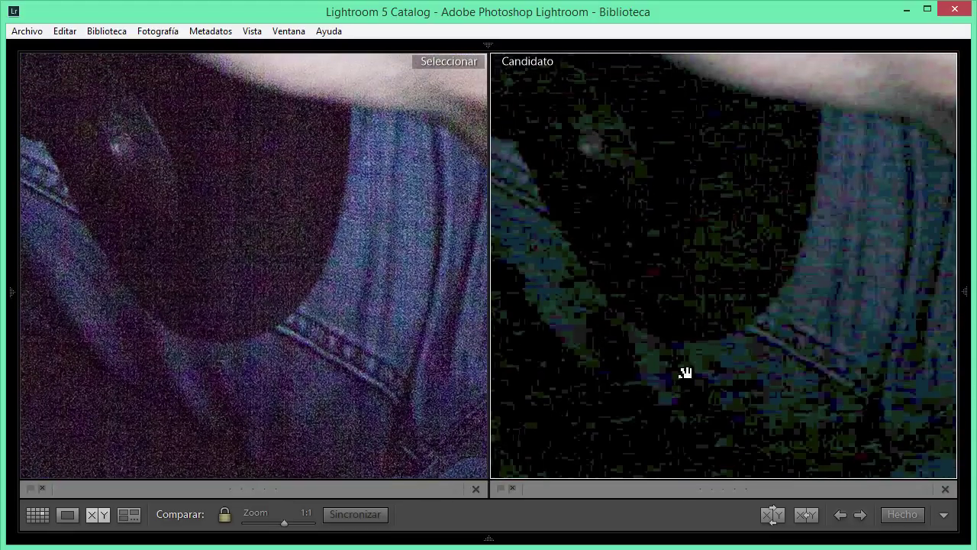
Zoom both photos to fit and make the sunset photo the comparison candidate.
{"action": "left_click", "coordinate": [719, 287]}
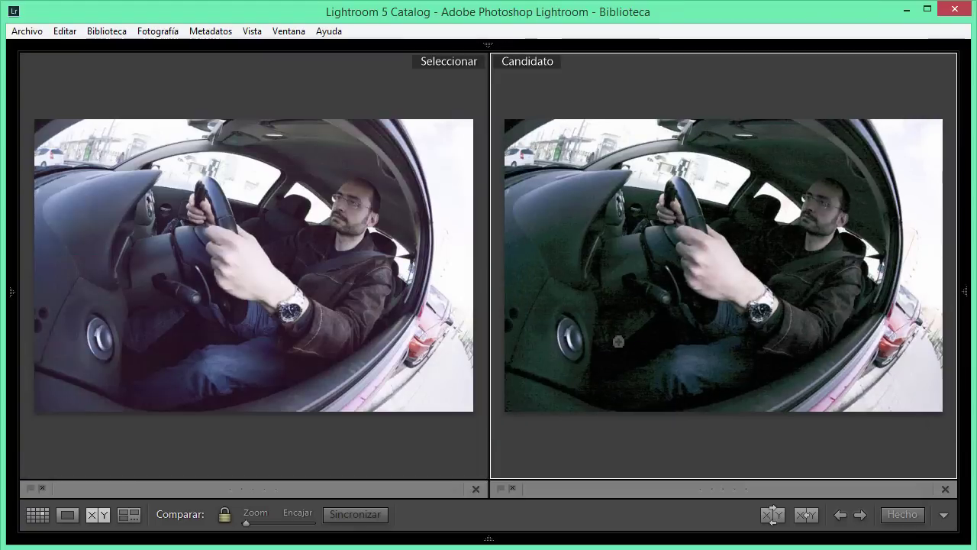
{"action": "left_click", "coordinate": [489, 539]}
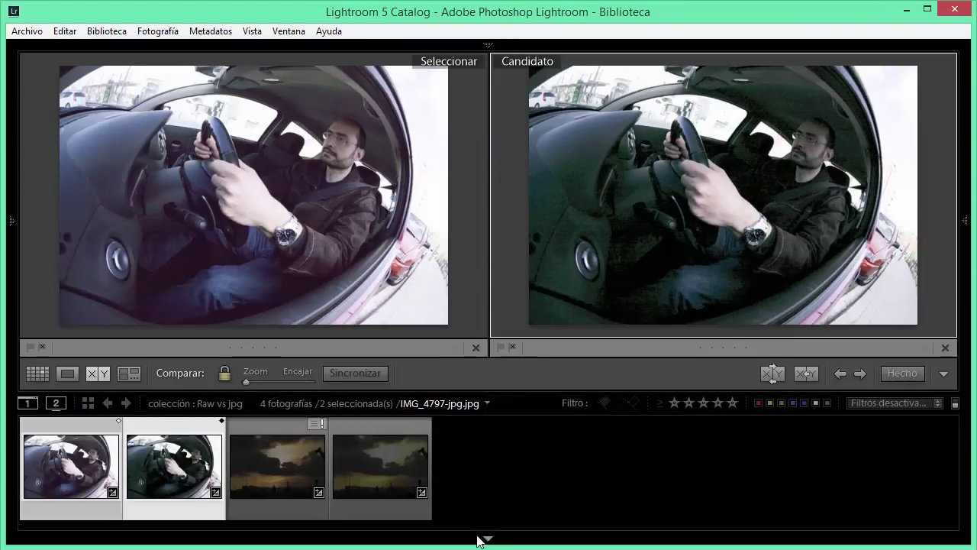
{"action": "left_click", "coordinate": [285, 469]}
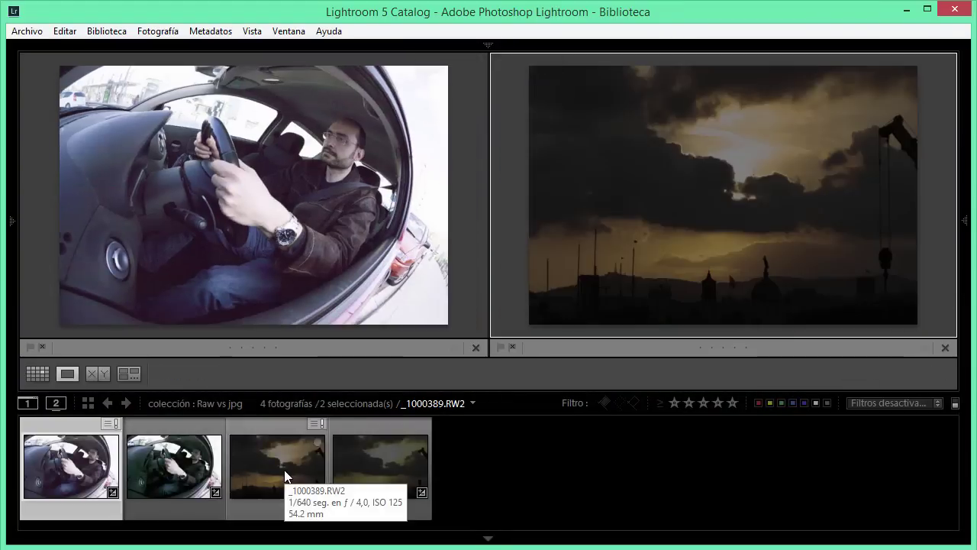
In Loupe view, show the RAW sunset _1000389.RW2 alone, then its JPG _1000389.JPG.
{"action": "key", "text": "e"}
{"action": "left_click", "coordinate": [363, 453]}
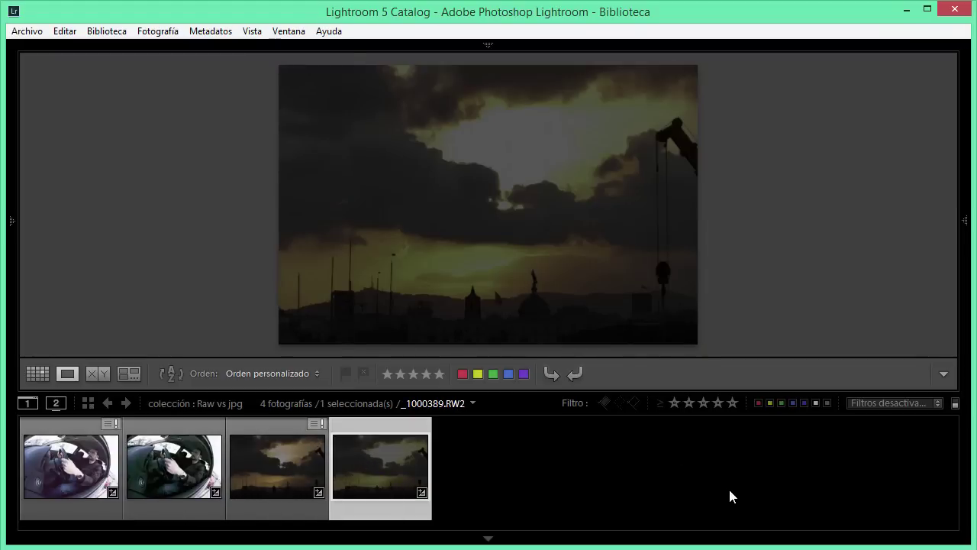
{"action": "left_click", "coordinate": [263, 467]}
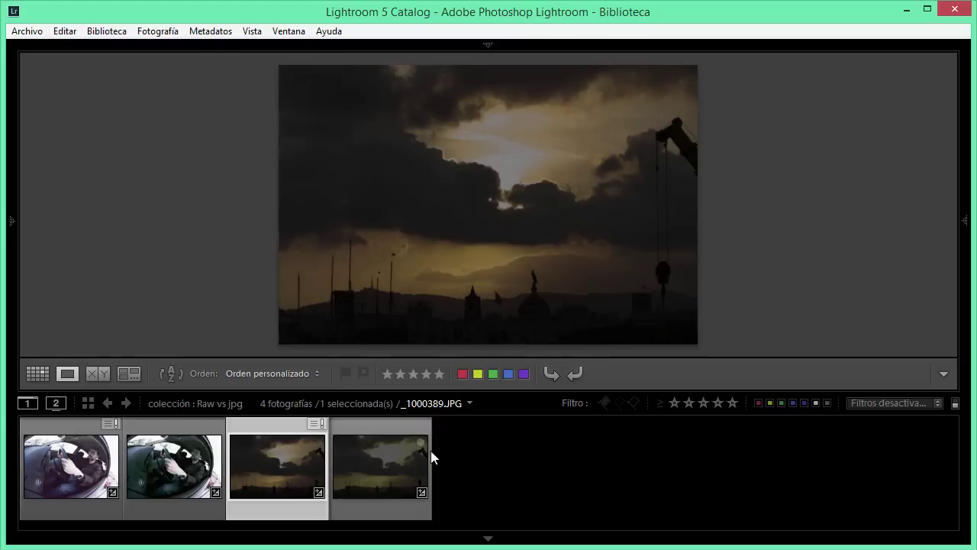